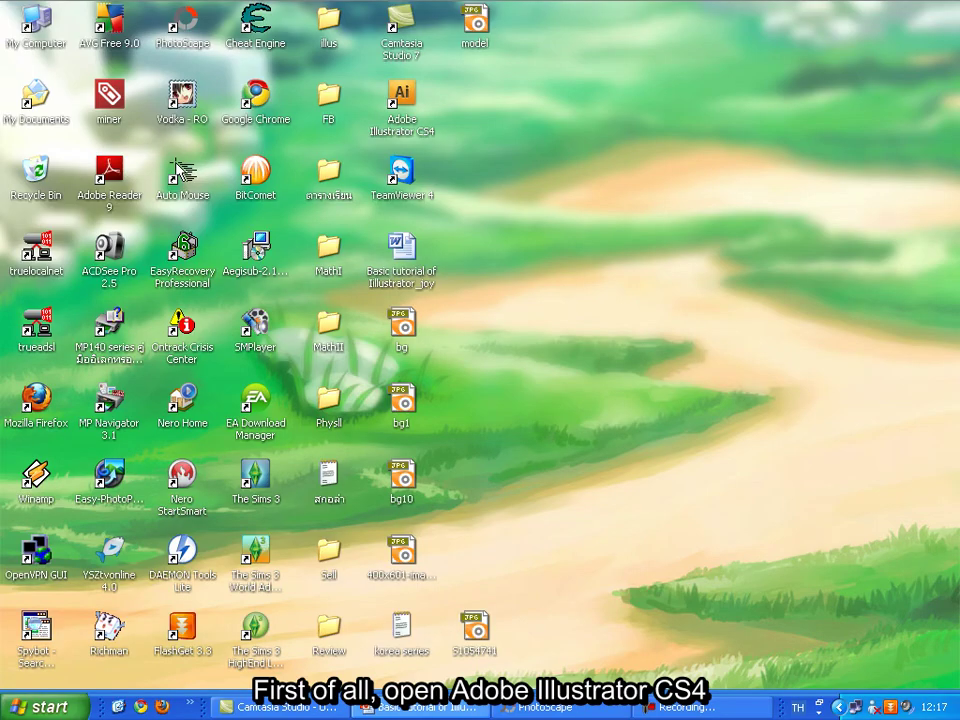
# Step: Launch Adobe Illustrator CS4 from its desktop shortcut
pyautogui.click(408, 112)
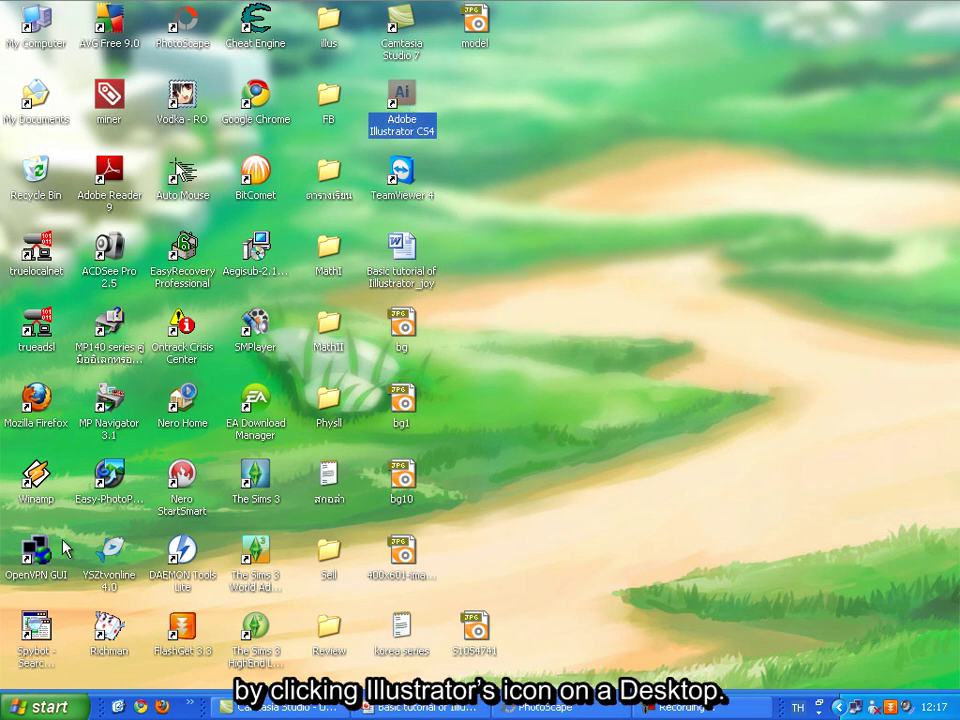
pyautogui.click(10, 710)
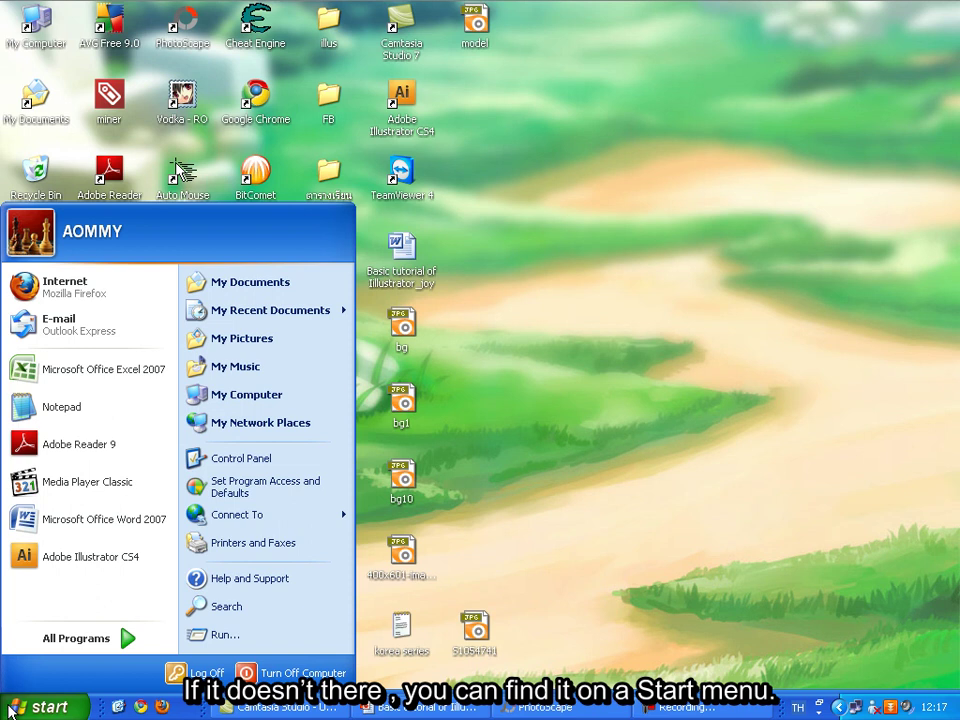
pyautogui.click(8, 710)
pyautogui.click(660, 311)
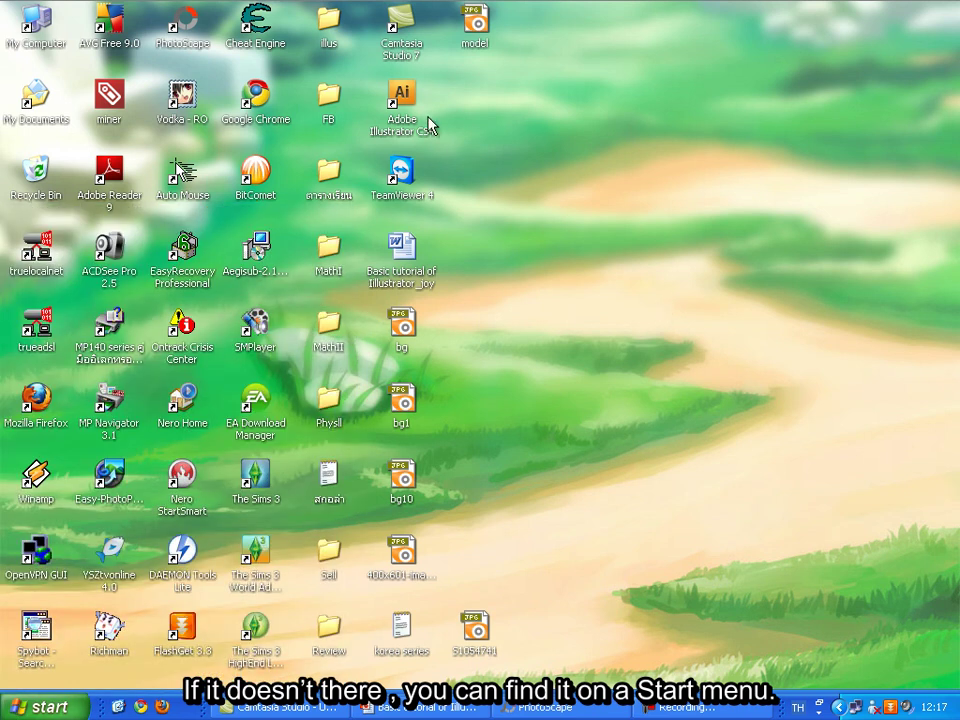
pyautogui.doubleClick(401, 112)
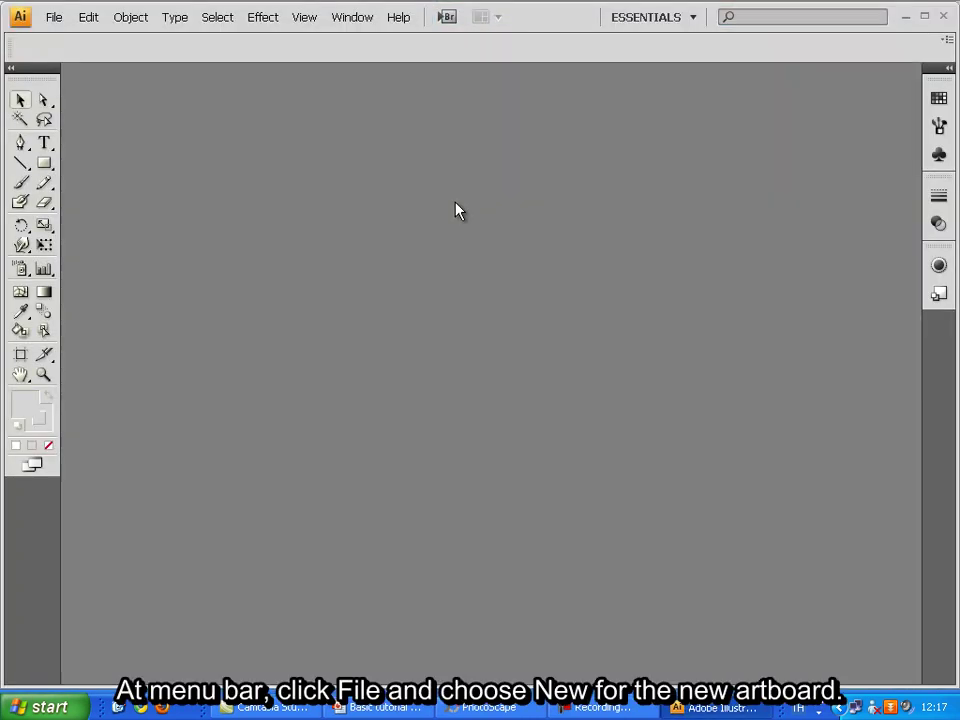
# Step: Create a new document named Work1 with a 1036 × 664 pt artboard
pyautogui.click(53, 17)
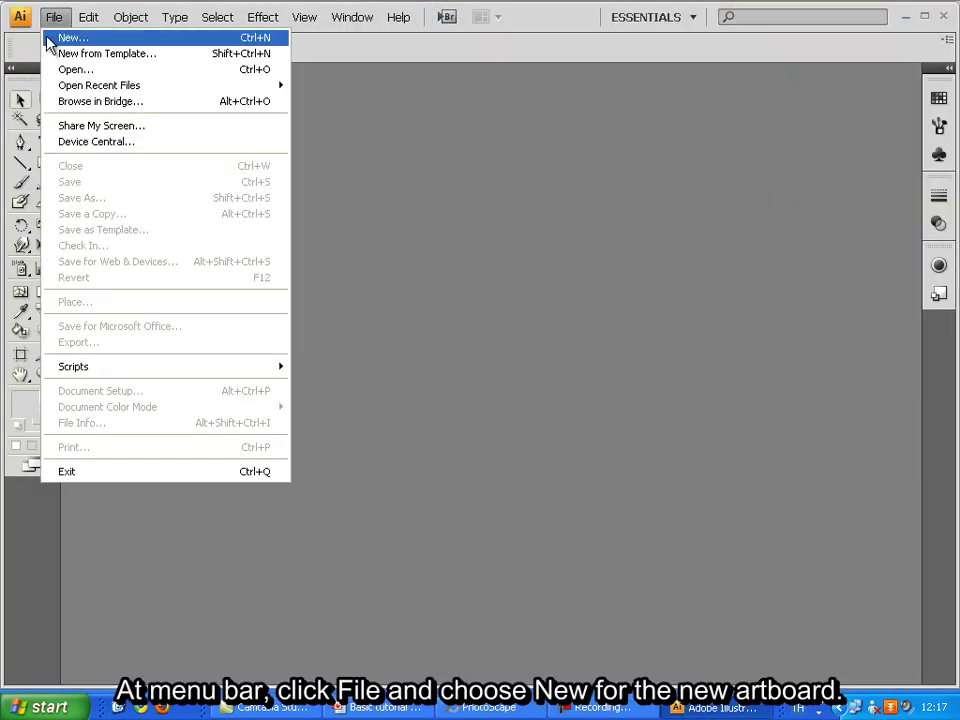
pyautogui.click(50, 44)
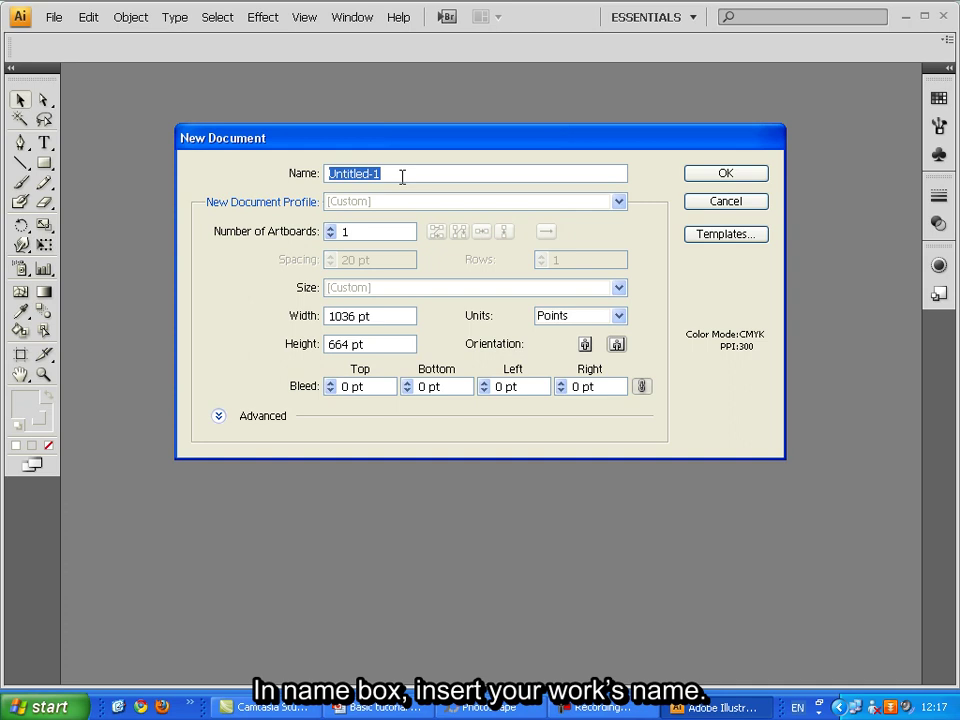
pyautogui.write('Work')
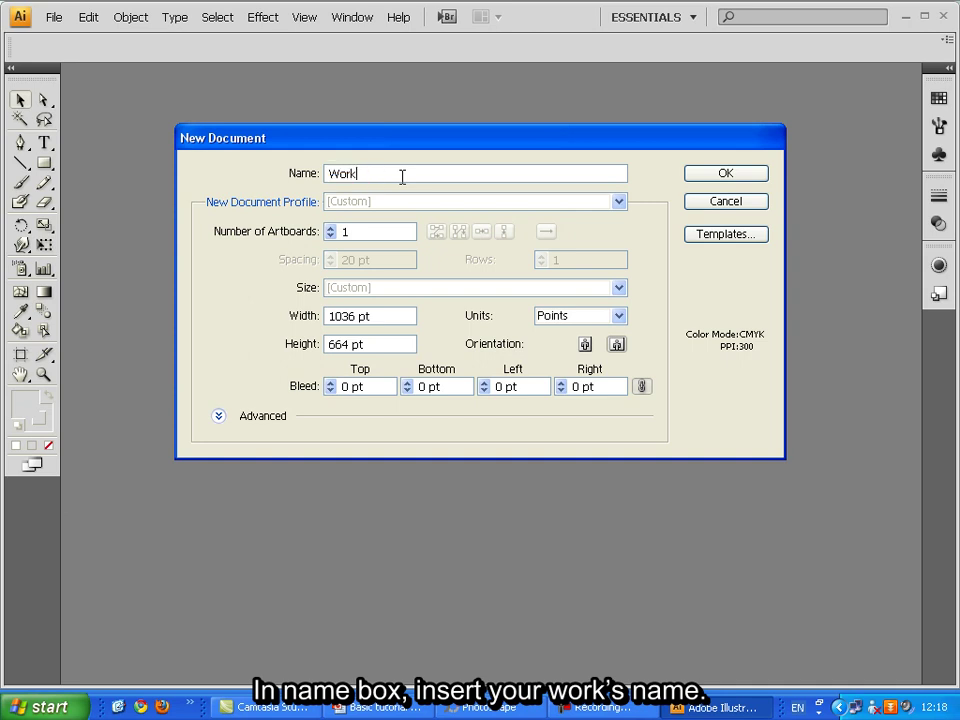
pyautogui.write('1')
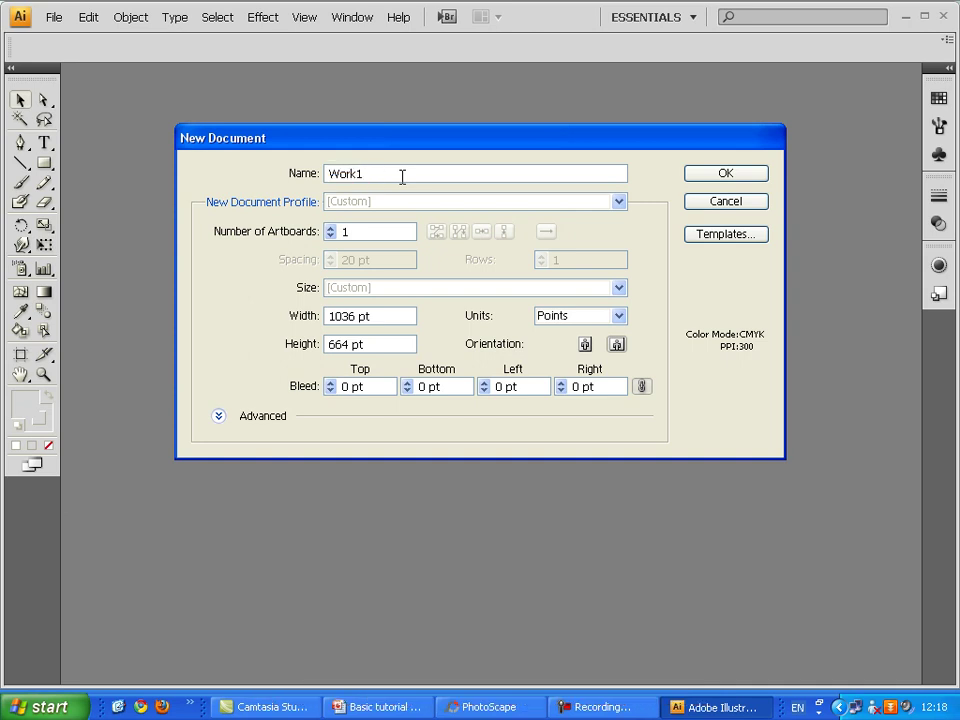
pyautogui.click(388, 316)
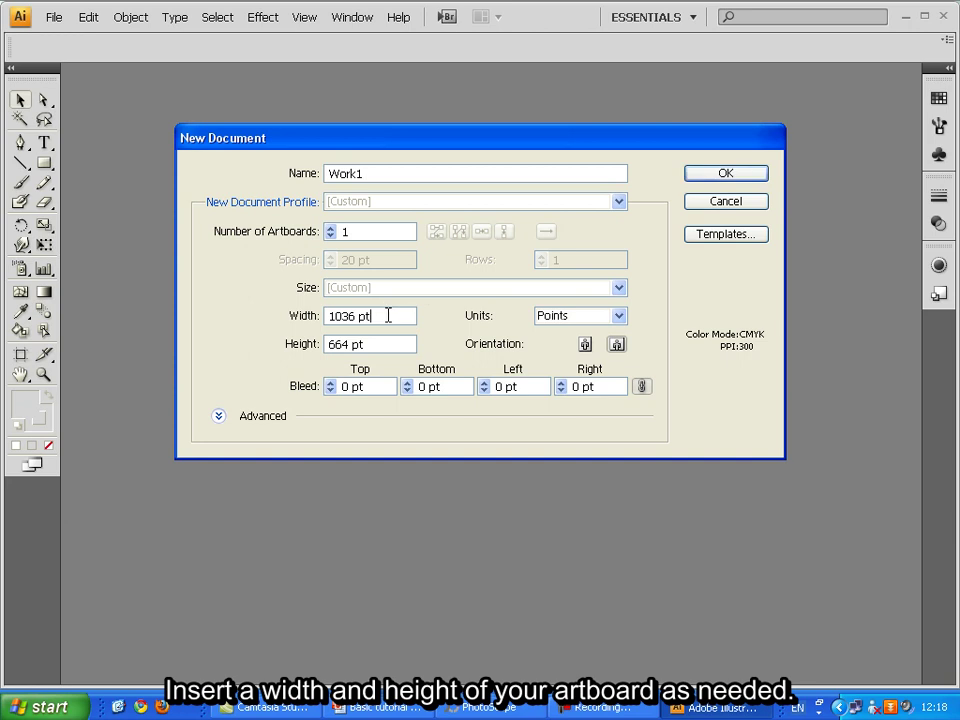
pyautogui.moveTo(388, 316); pyautogui.dragTo(320, 316)
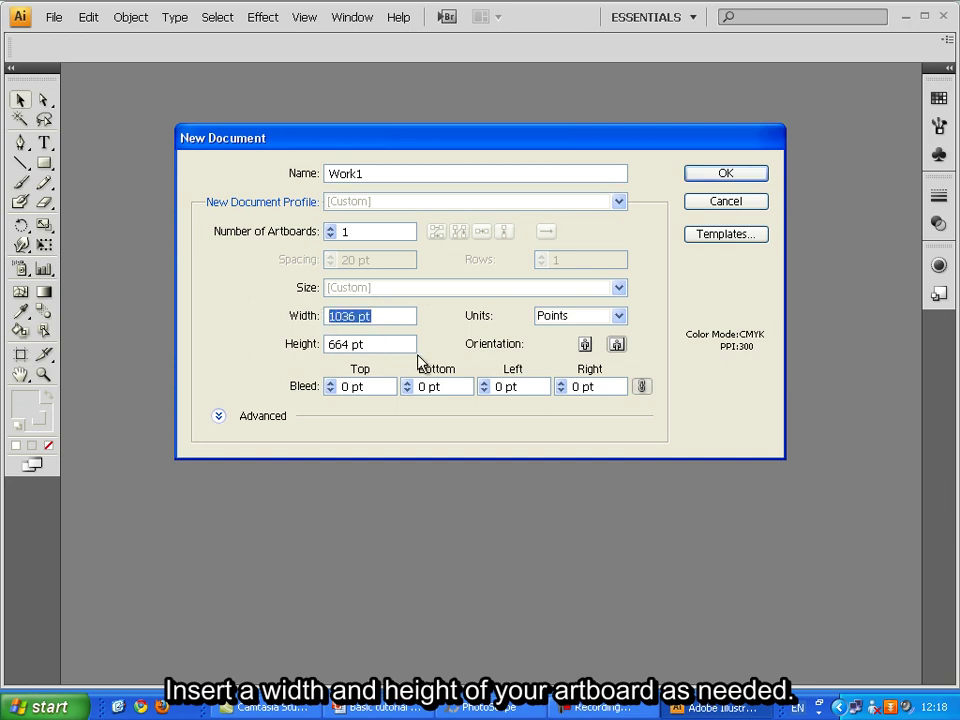
pyautogui.click(360, 343)
pyautogui.moveTo(360, 343); pyautogui.dragTo(329, 346)
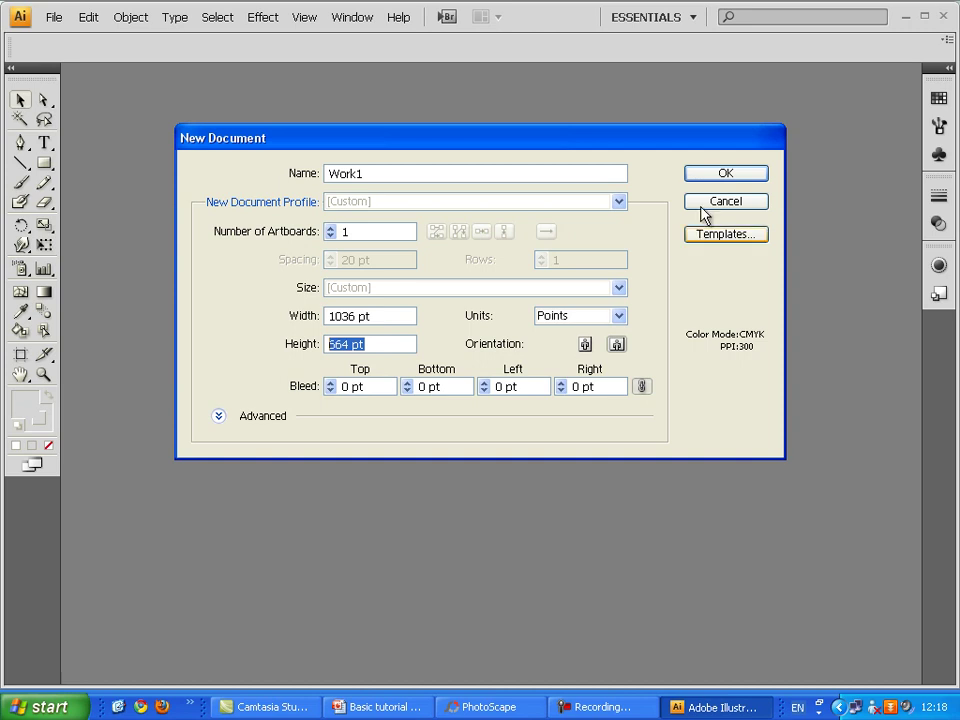
pyautogui.click(752, 176)
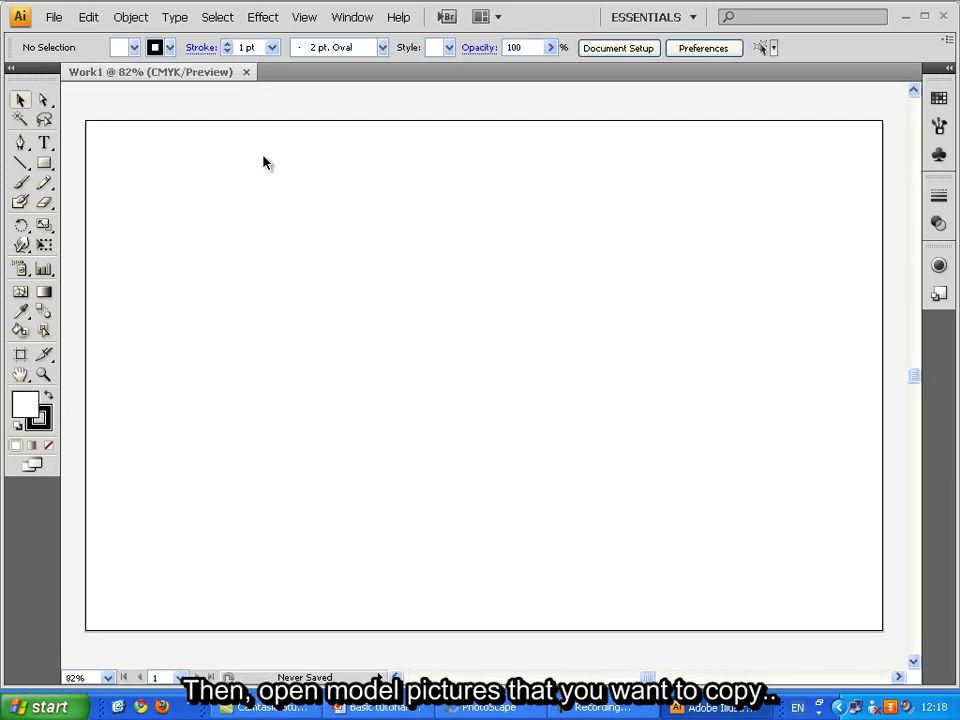
# Step: Place model.jpg from the Desktop onto the Work1 artboard
pyautogui.click(54, 17)
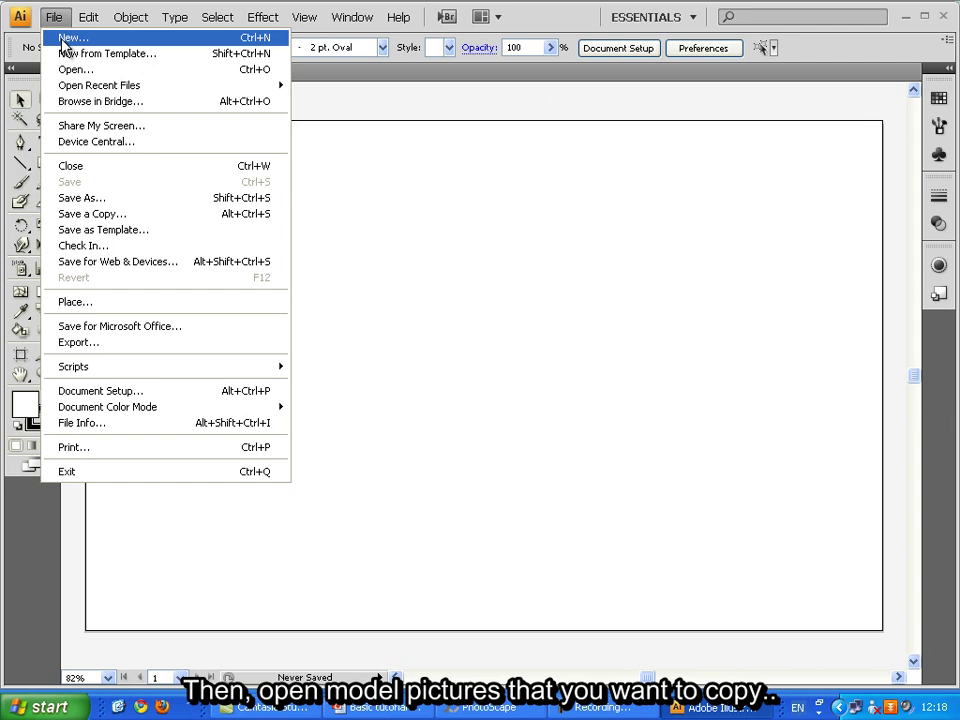
pyautogui.click(72, 308)
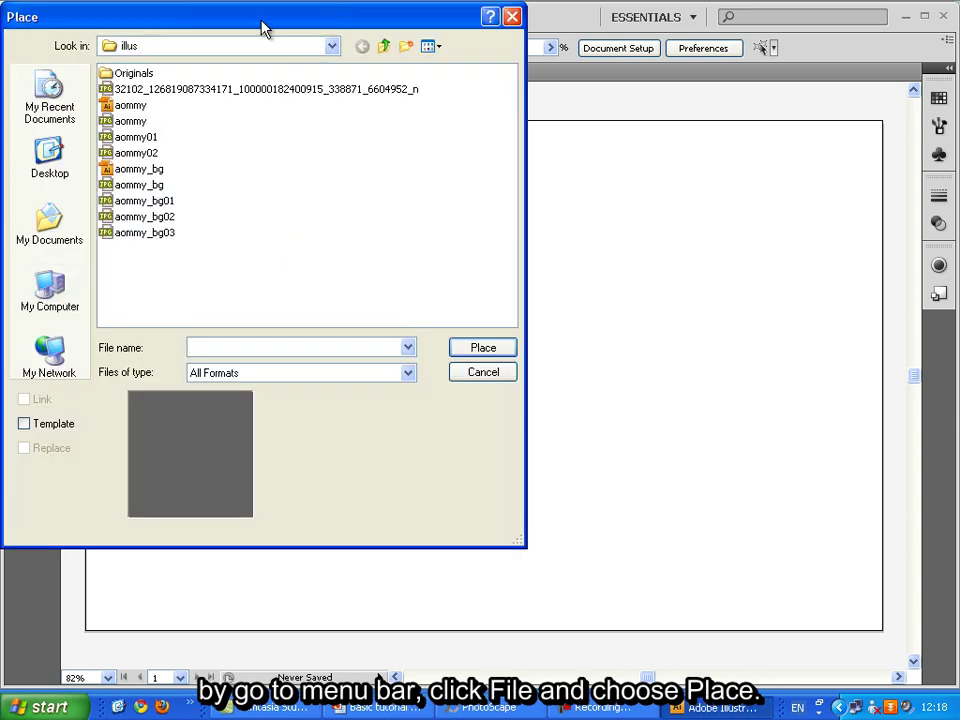
pyautogui.click(33, 166)
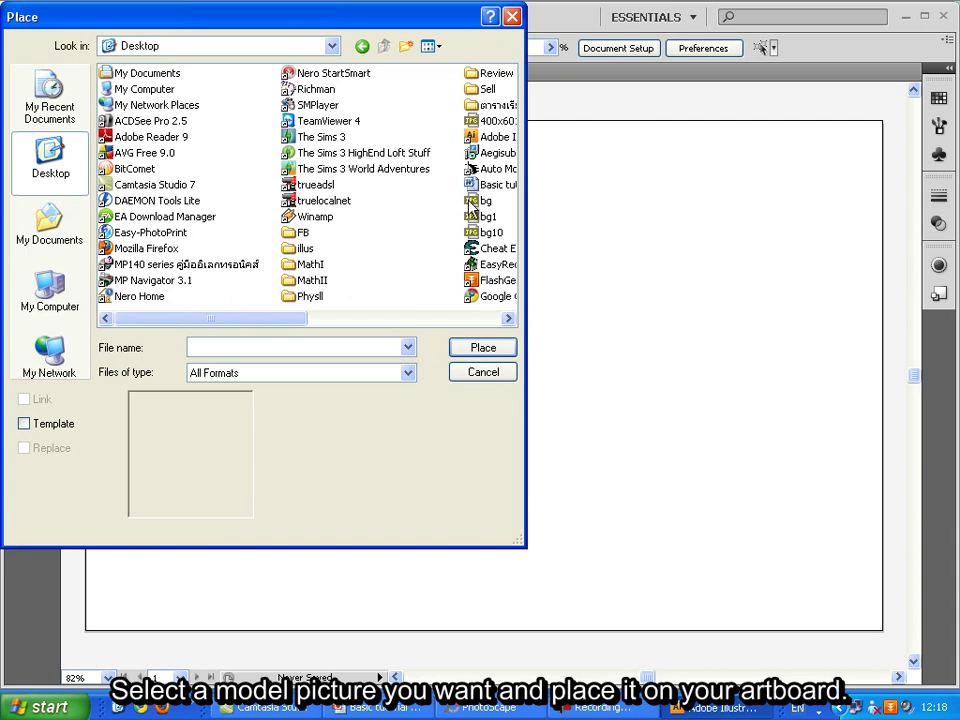
pyautogui.scroll(-1, 405, 275)
pyautogui.doubleClick(491, 105)
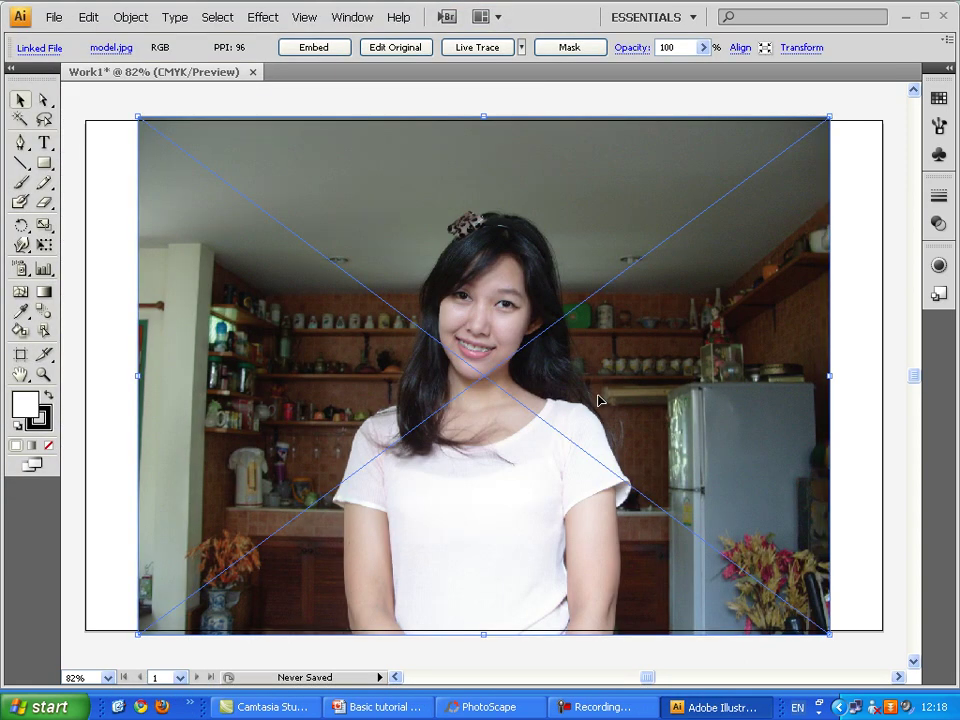
pyautogui.scroll(-2, 607, 402)
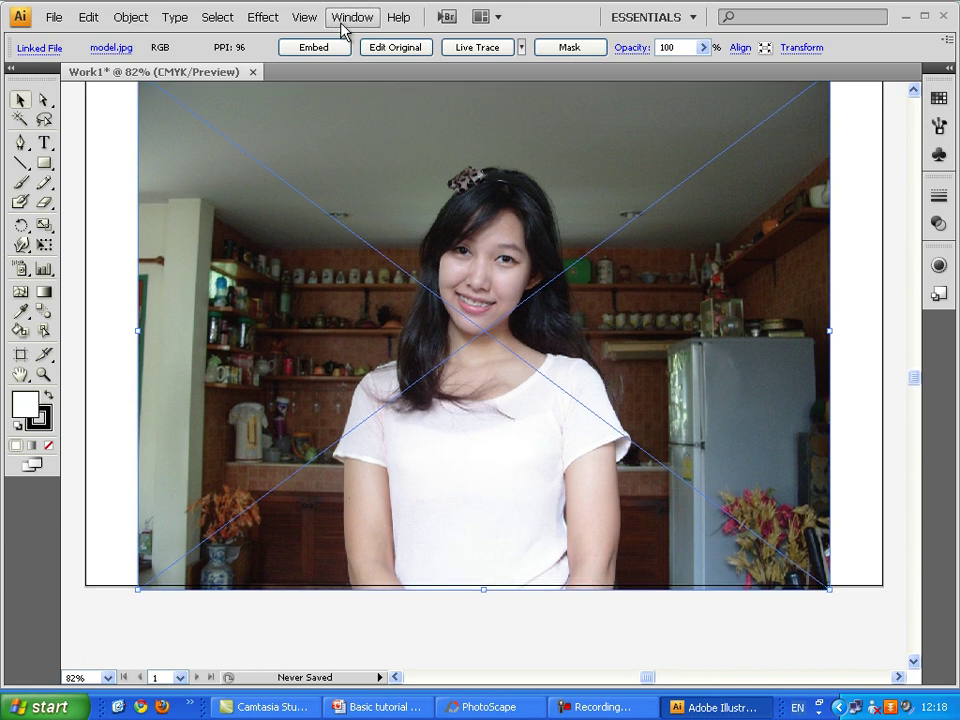
# Step: Show the Layers panel and open its panel menu
pyautogui.click(345, 20)
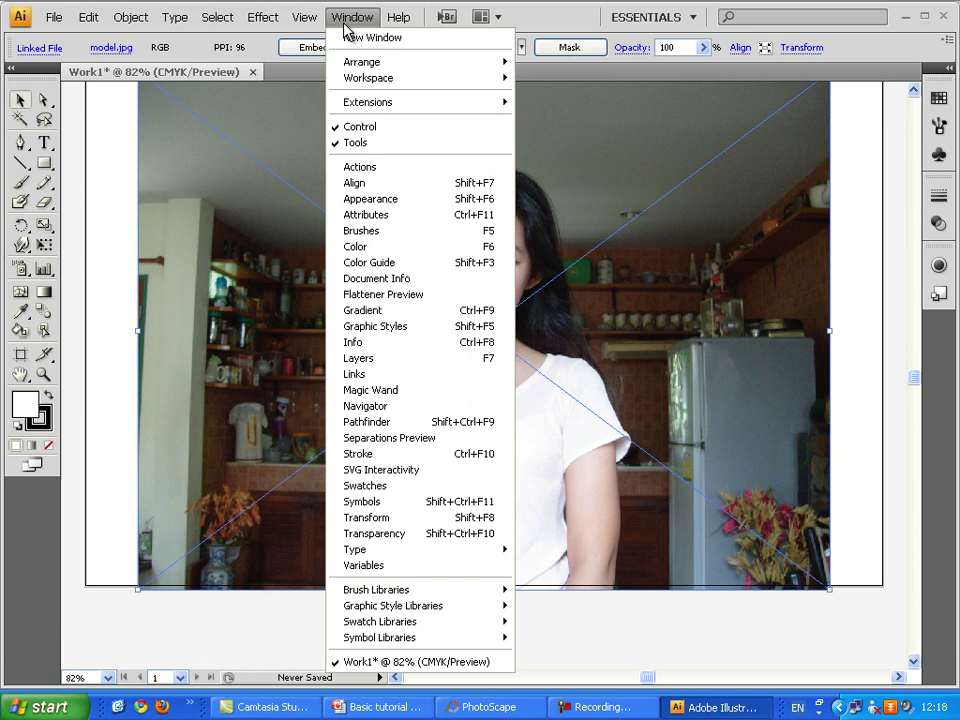
pyautogui.click(420, 358)
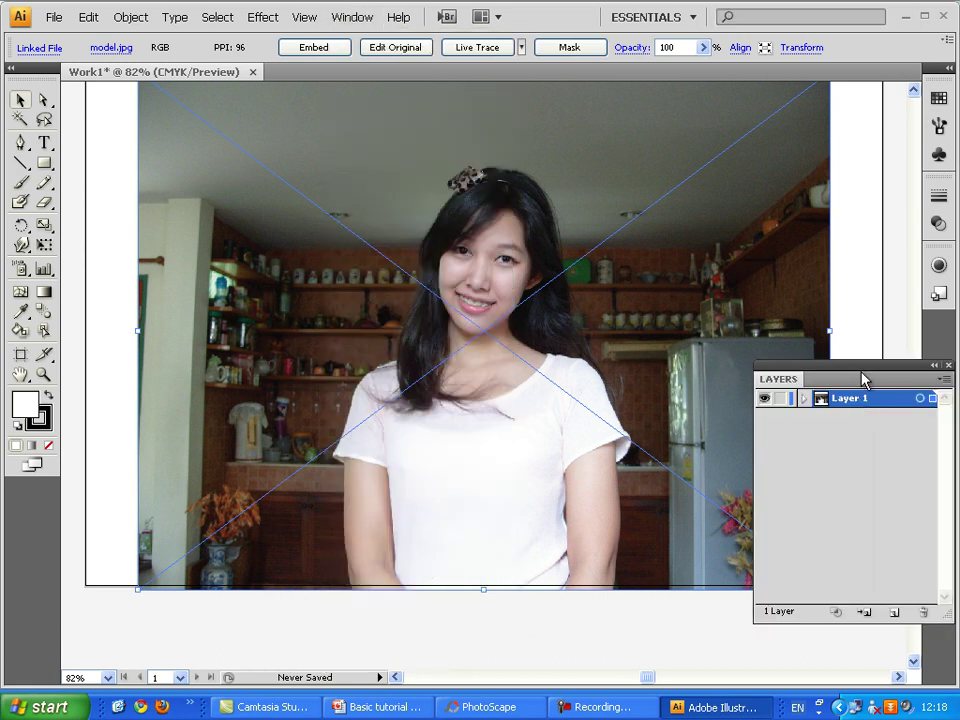
pyautogui.click(861, 380)
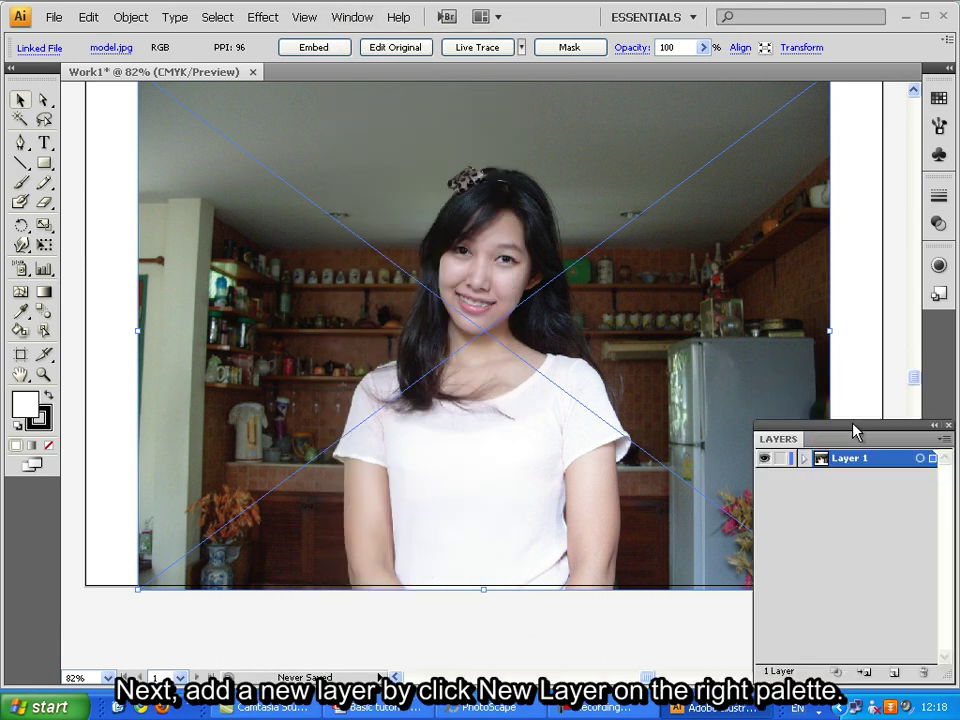
pyautogui.click(945, 440)
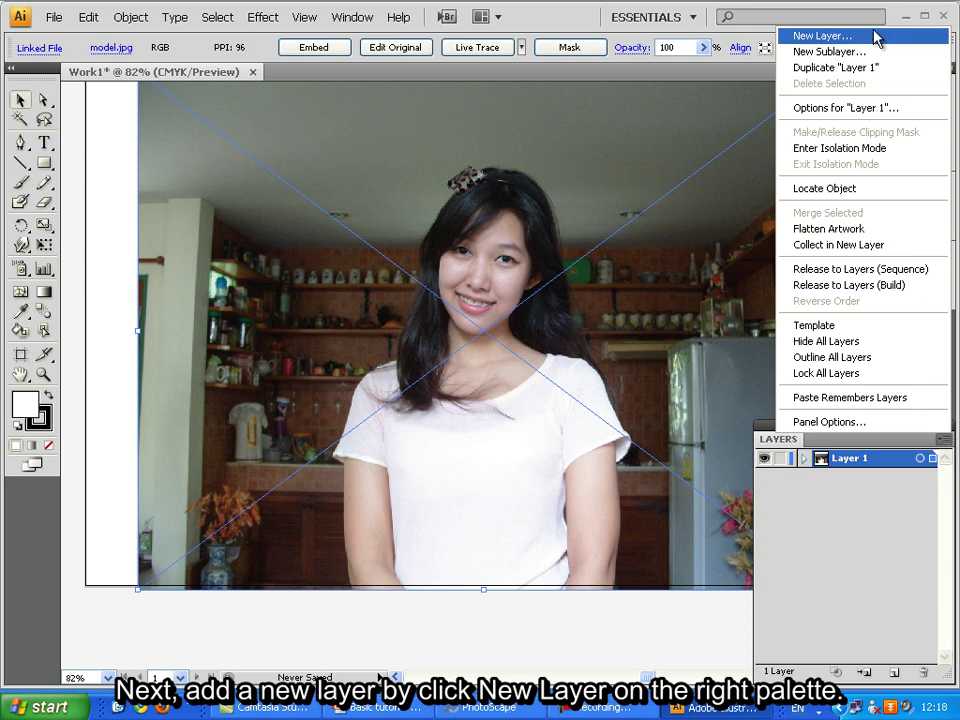
# Step: Add a new layer named Cartoon with a Pink layer colour
pyautogui.click(822, 35)
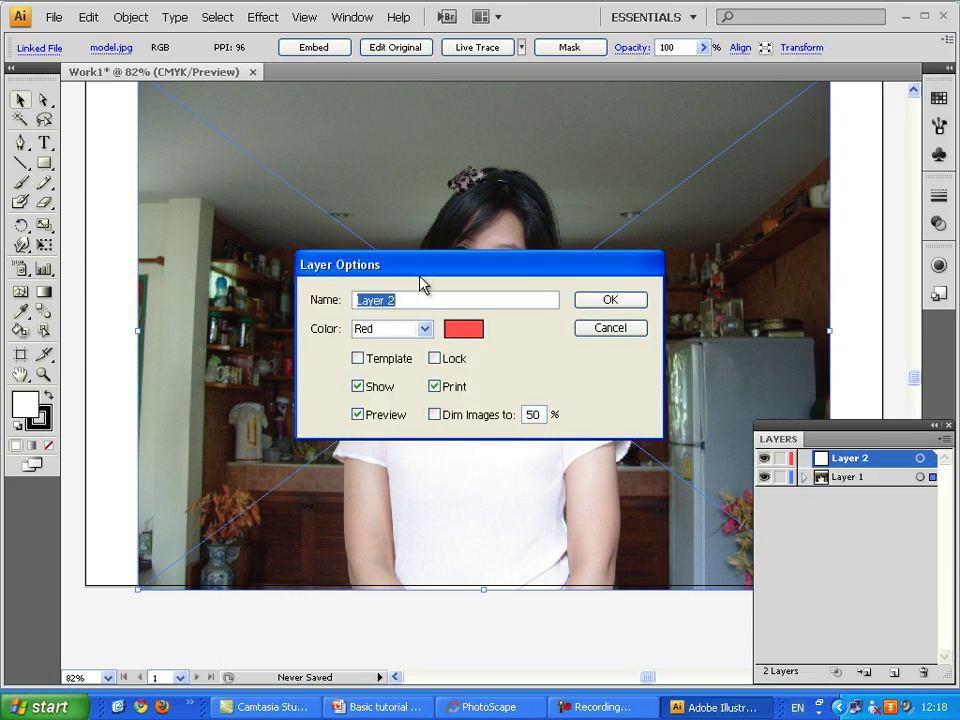
pyautogui.moveTo(420, 279); pyautogui.dragTo(439, 353)
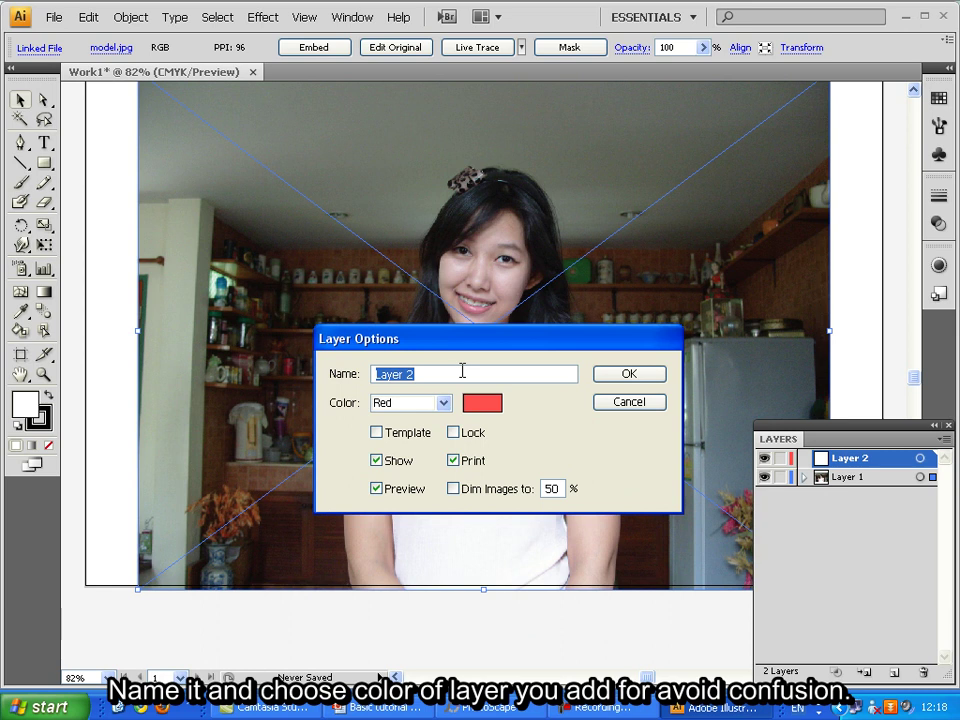
pyautogui.write('Cartoon')
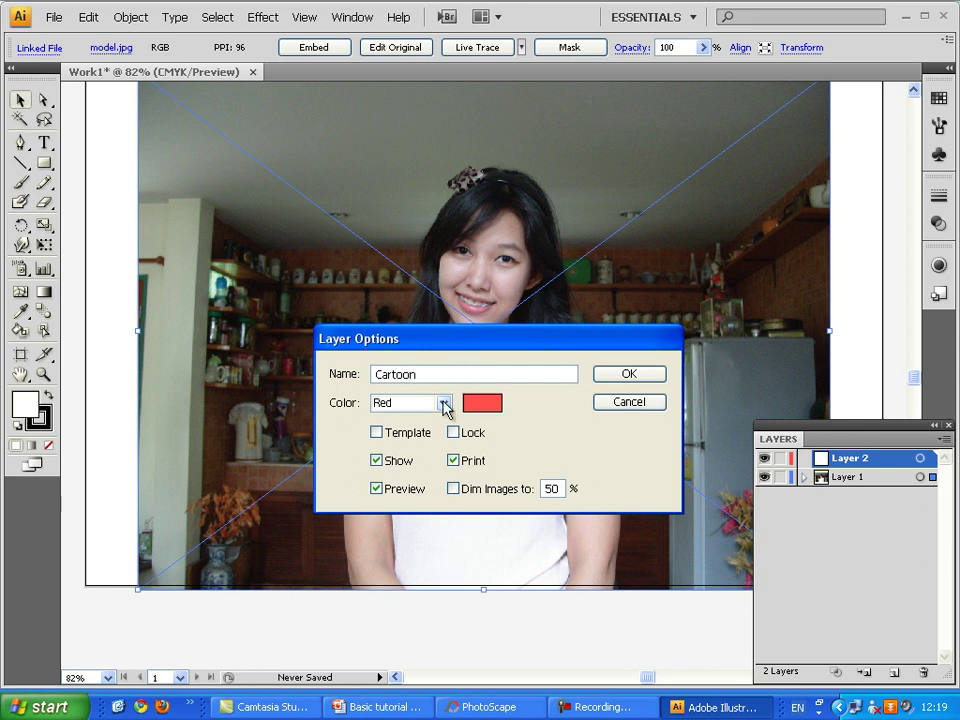
pyautogui.click(444, 404)
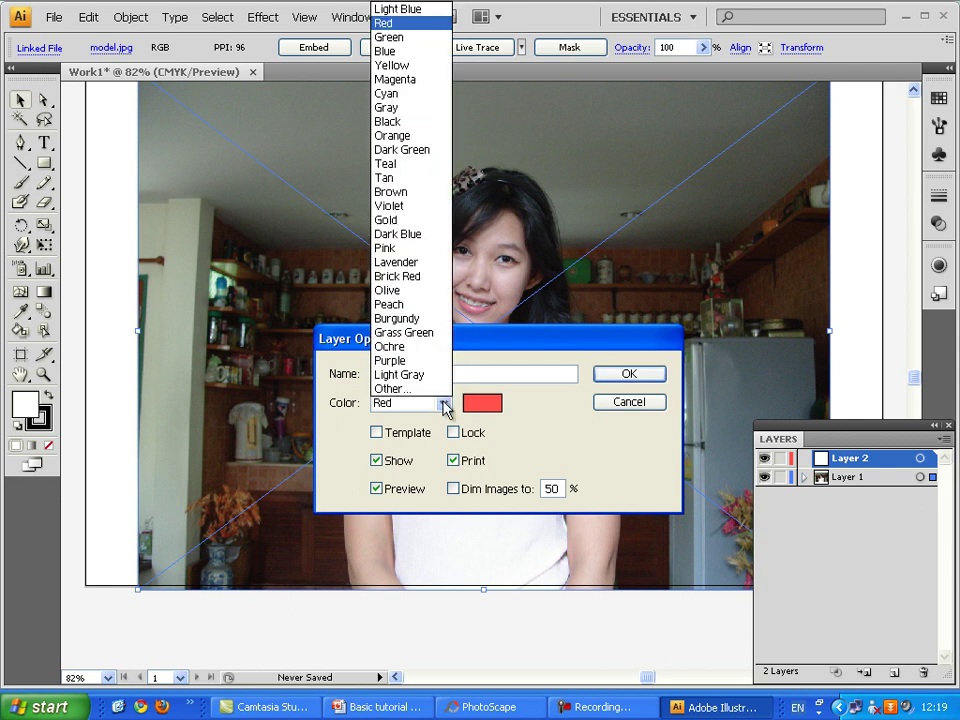
pyautogui.click(400, 248)
pyautogui.click(648, 377)
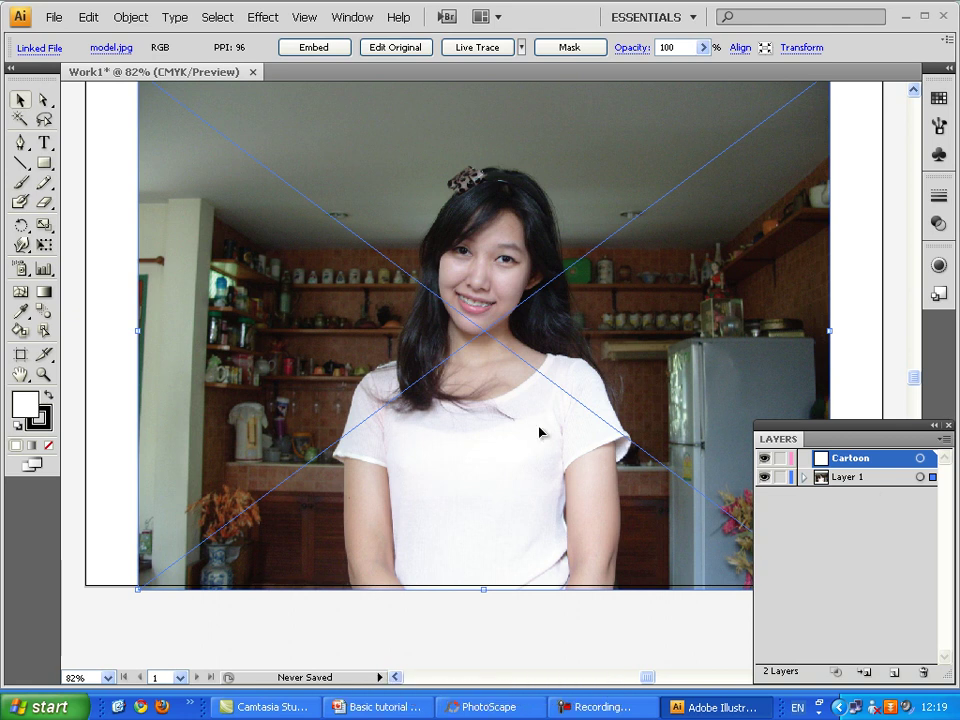
# Step: Zoom in on the model's arm to 200%
pyautogui.click(20, 145)
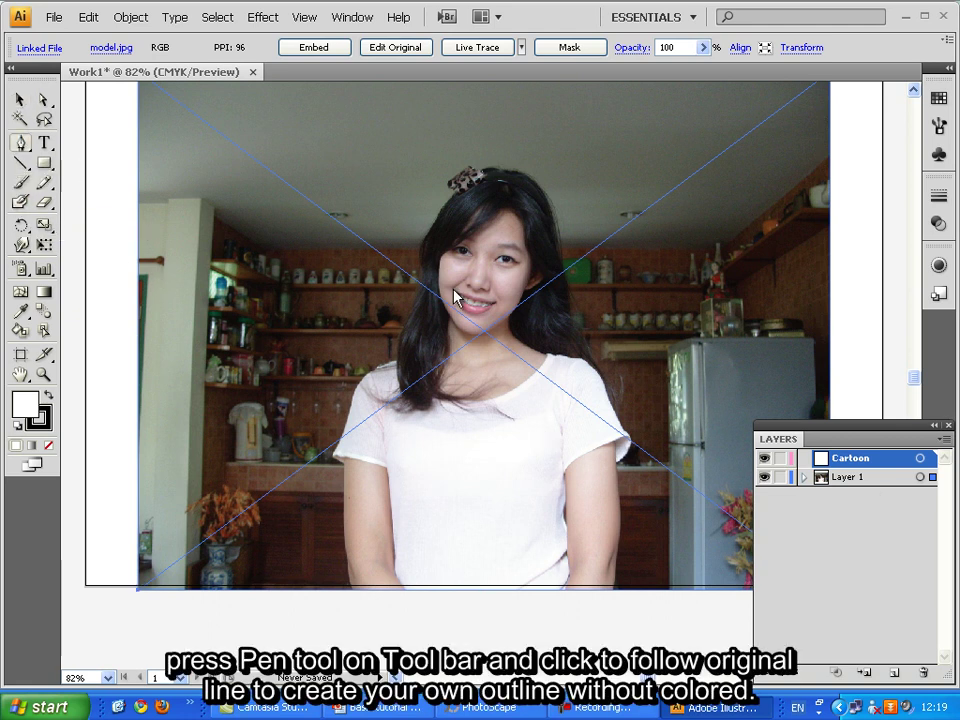
pyautogui.click(43, 374)
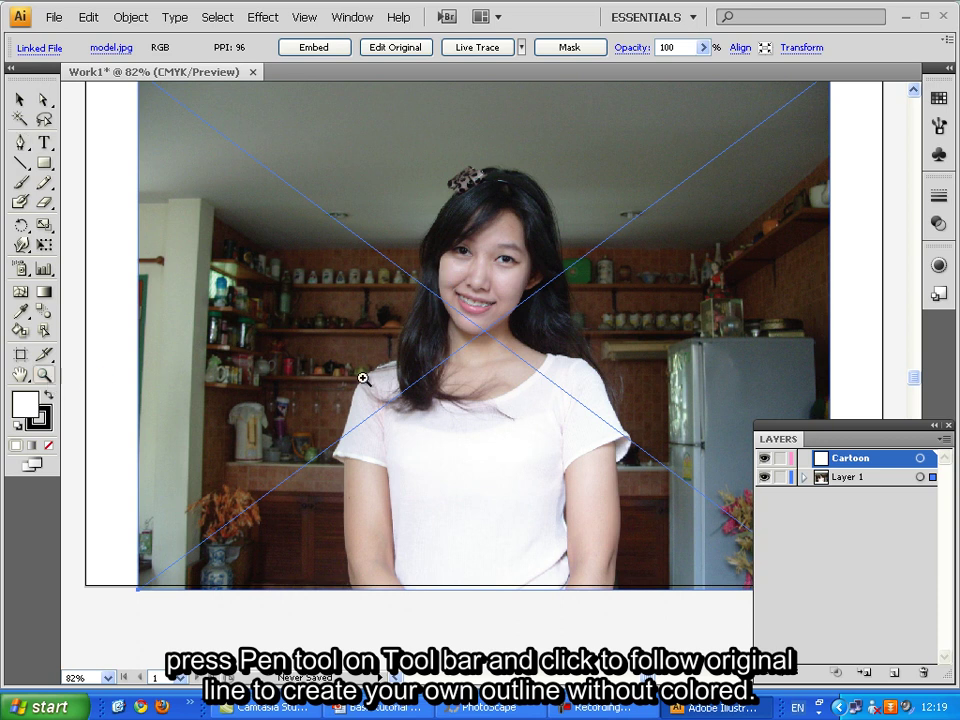
pyautogui.click(360, 377)
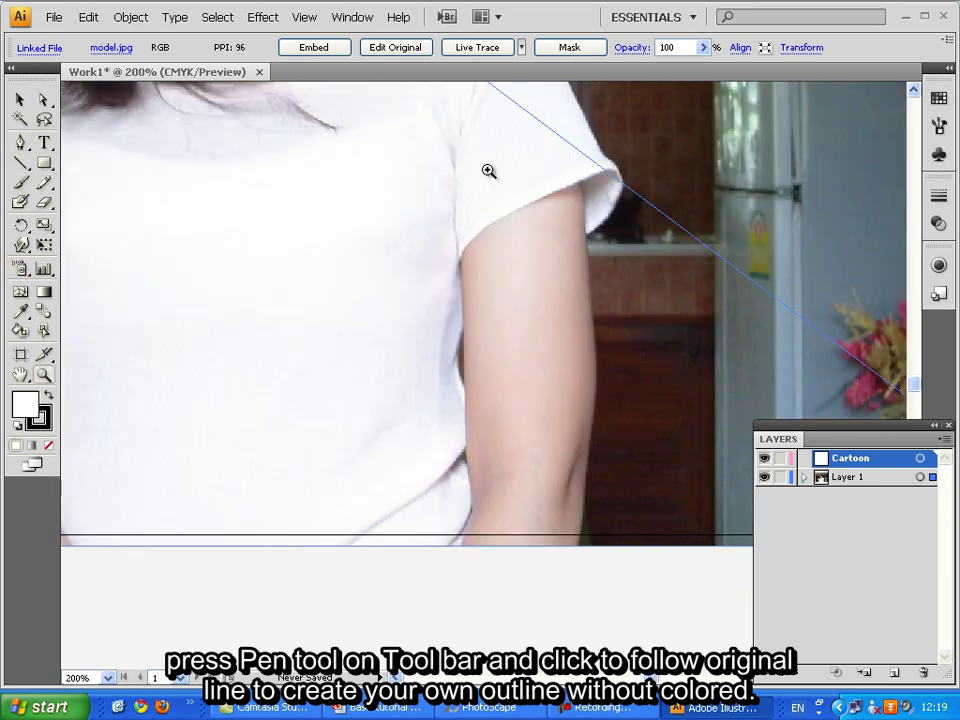
# Step: Trace a closed pen outline of the upper arm with no fill and no stroke
pyautogui.click(20, 143)
pyautogui.click(451, 262)
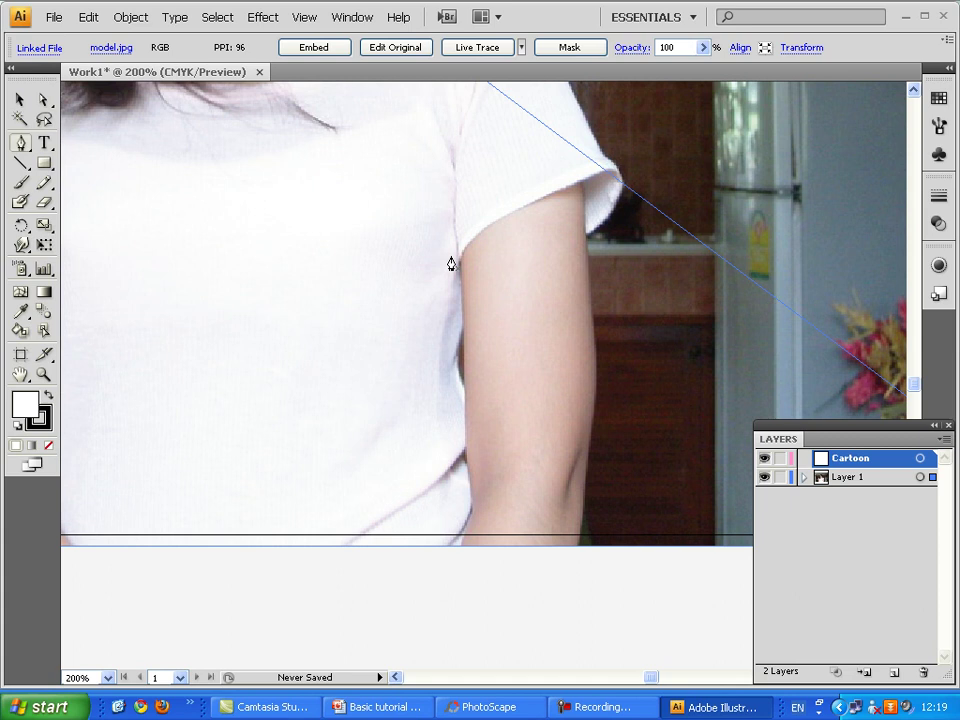
pyautogui.moveTo(460, 266); pyautogui.dragTo(493, 225)
pyautogui.click(48, 445)
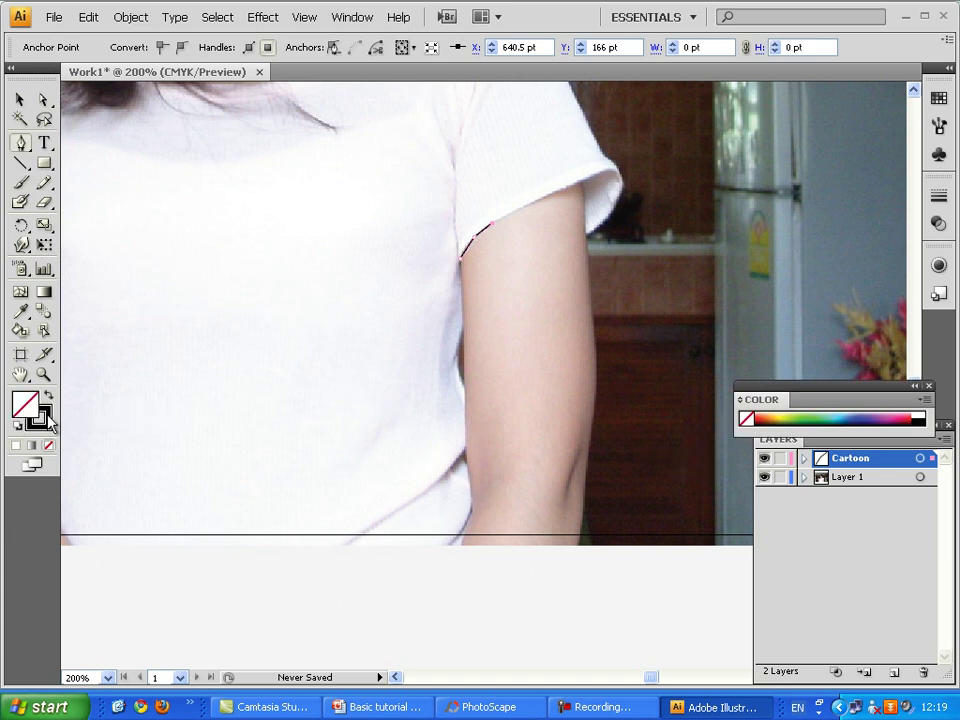
pyautogui.press('x')
pyautogui.click(746, 420)
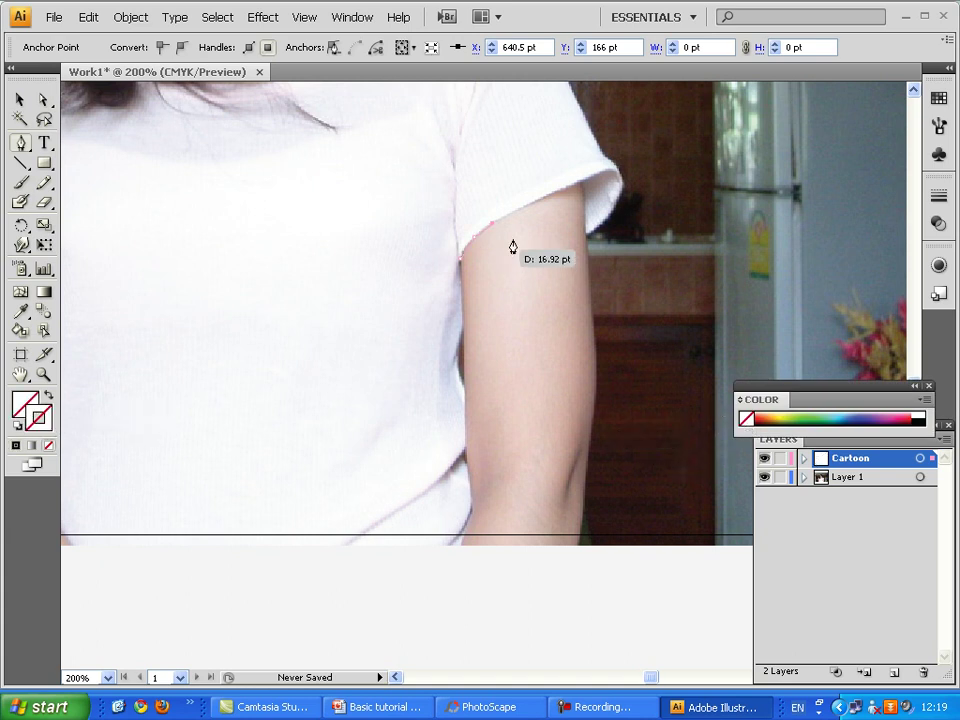
pyautogui.moveTo(526, 210); pyautogui.dragTo(544, 204)
pyautogui.click(460, 266)
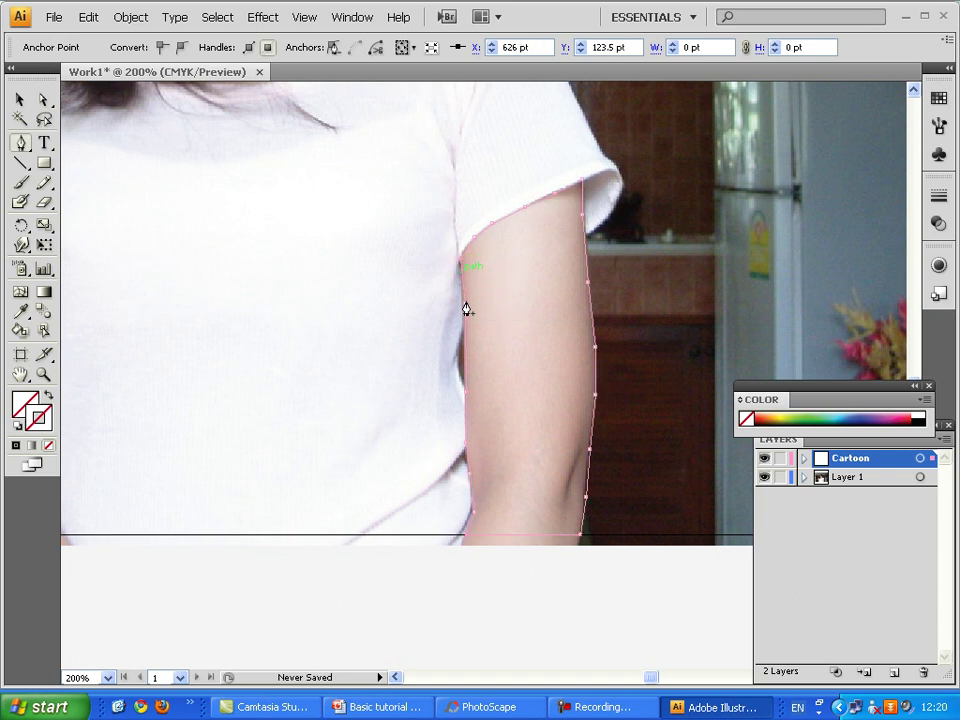
pyautogui.click(21, 313)
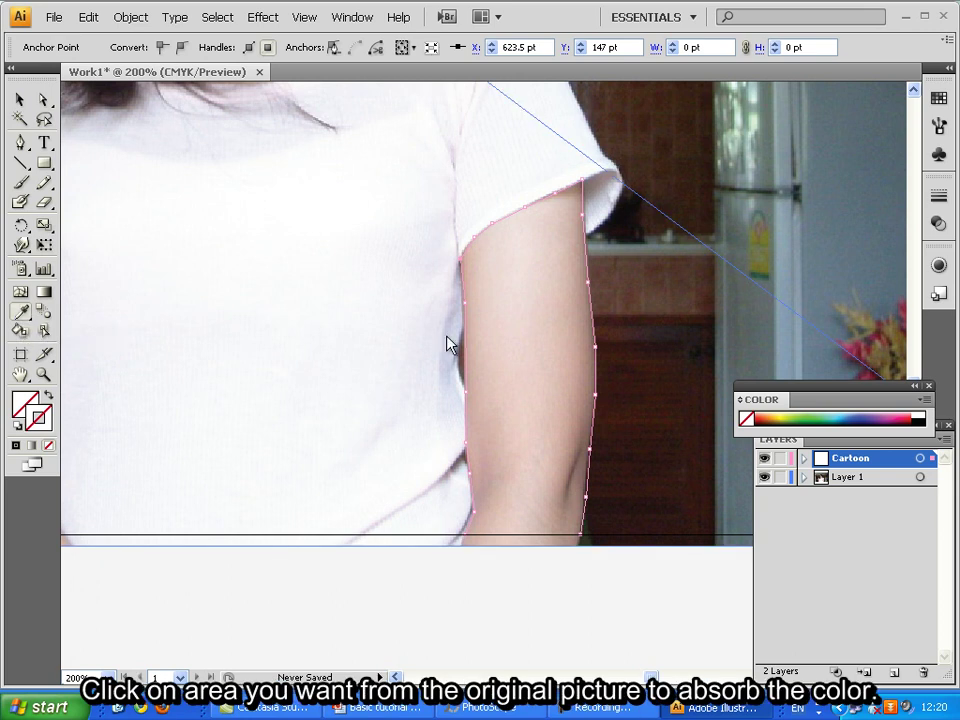
# Step: Fill the arm shape with a skin tone sampled from the photo, viewing at 100%
pyautogui.click(546, 303)
pyautogui.doubleClick(43, 374)
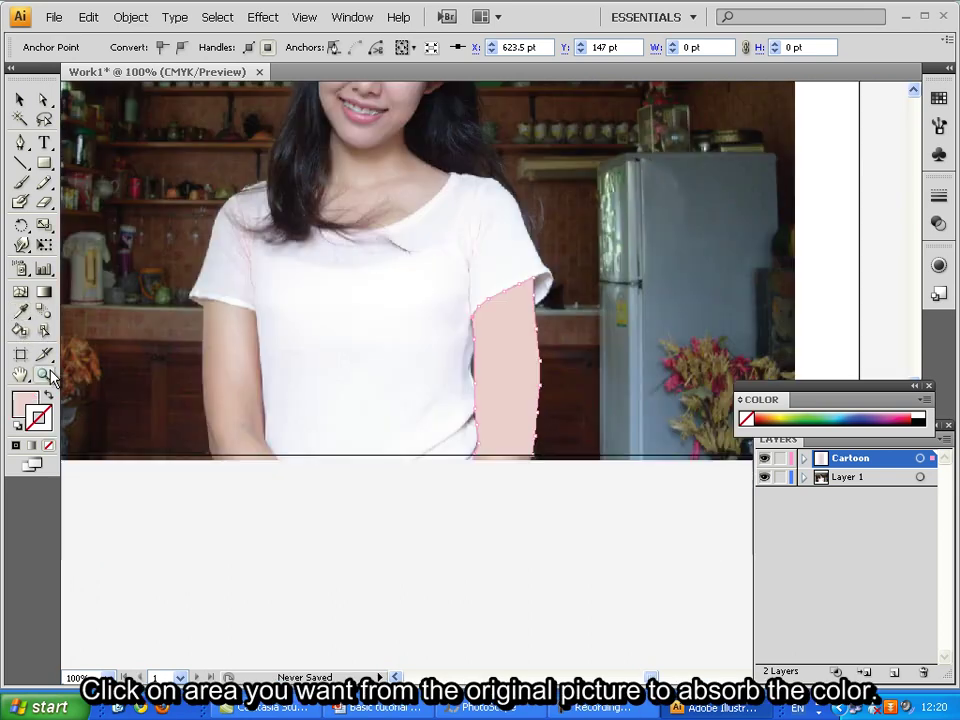
pyautogui.click(21, 313)
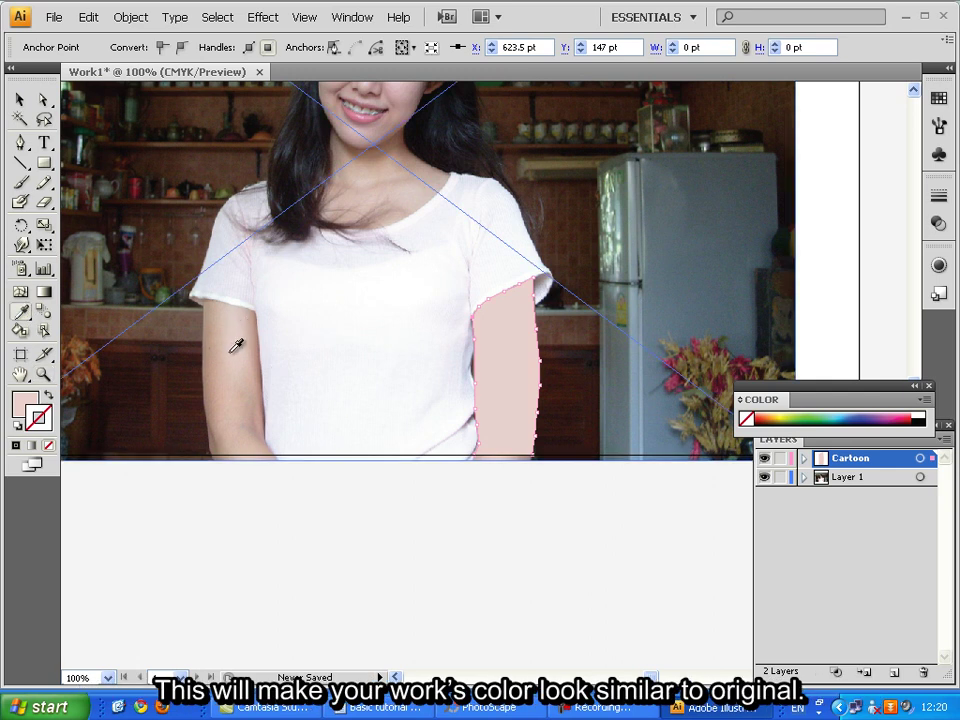
pyautogui.click(226, 348)
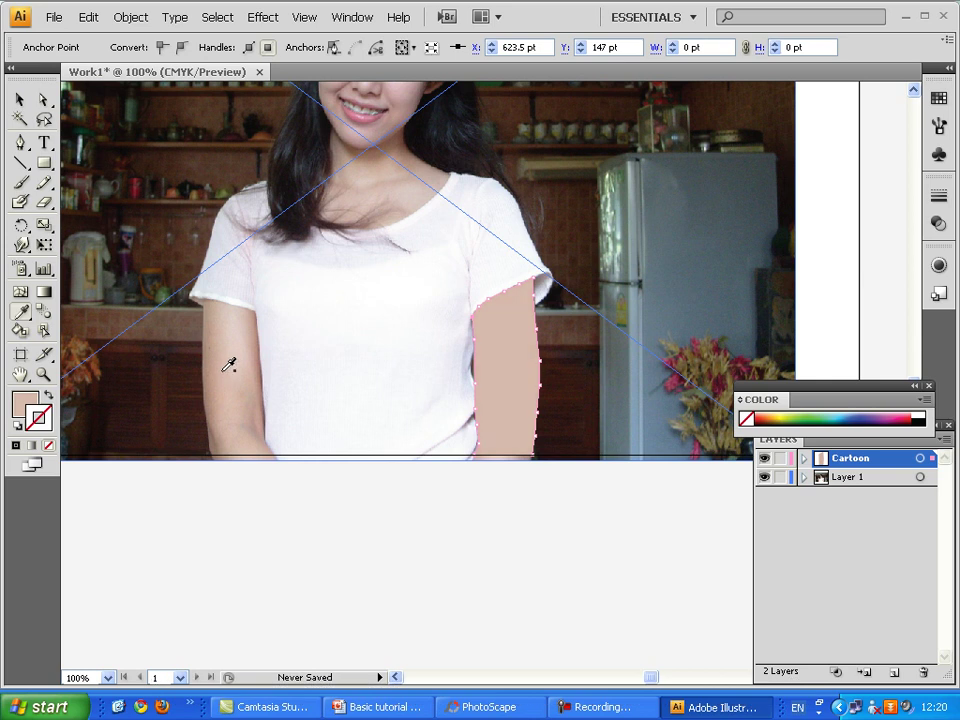
# Step: Change the arm fill to a lighter peach, FCD9B1, in the Color Picker
pyautogui.doubleClick(26, 404)
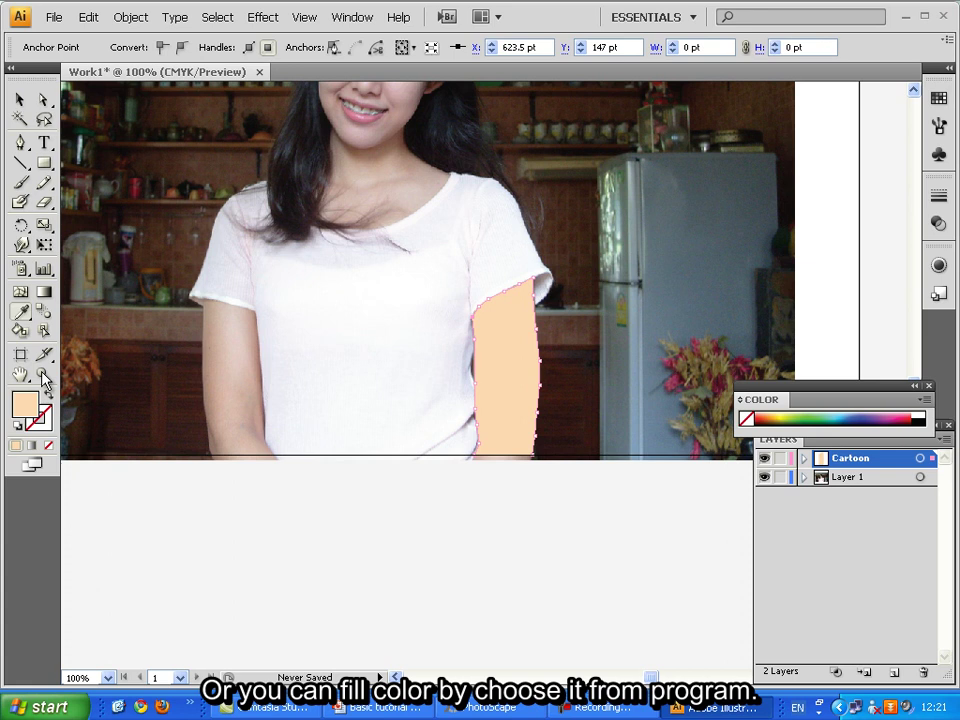
pyautogui.doubleClick(26, 404)
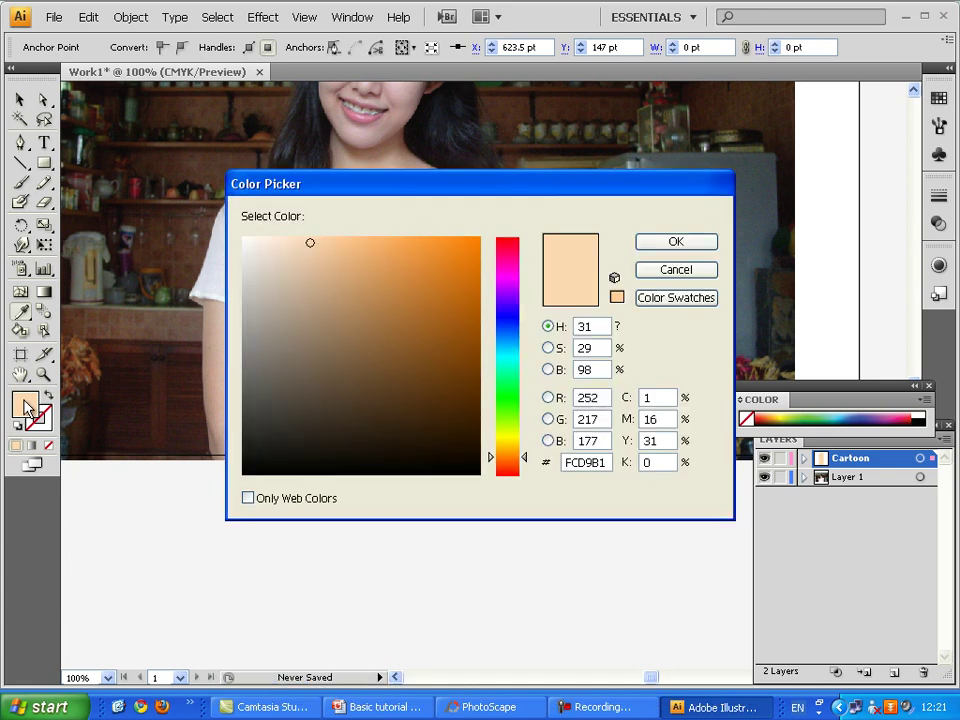
pyautogui.moveTo(414, 190); pyautogui.dragTo(682, 336)
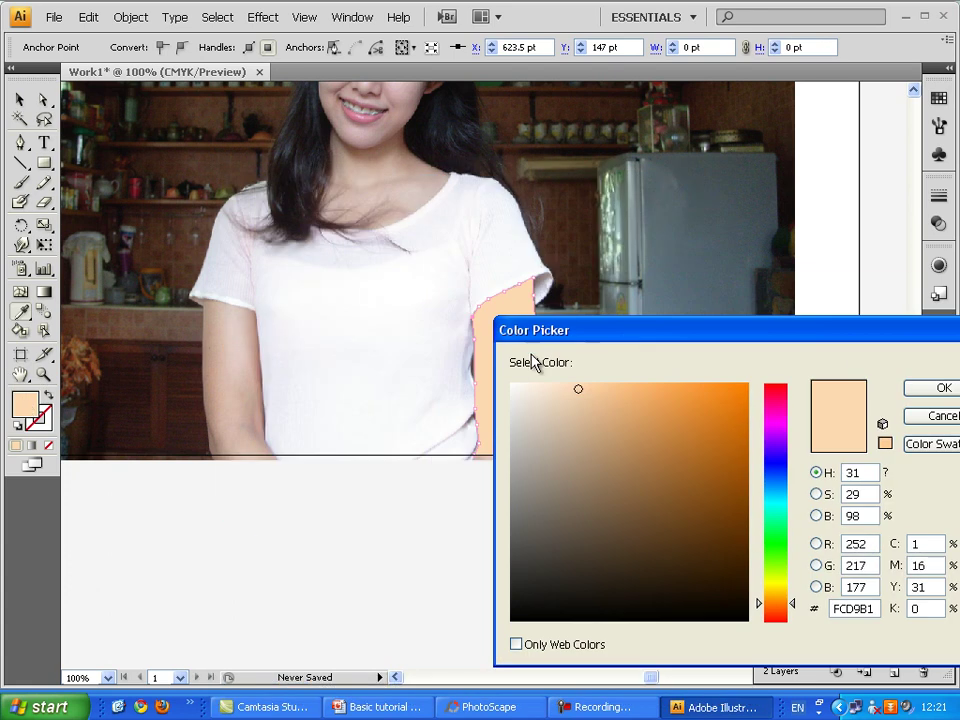
pyautogui.click(566, 385)
pyautogui.click(948, 390)
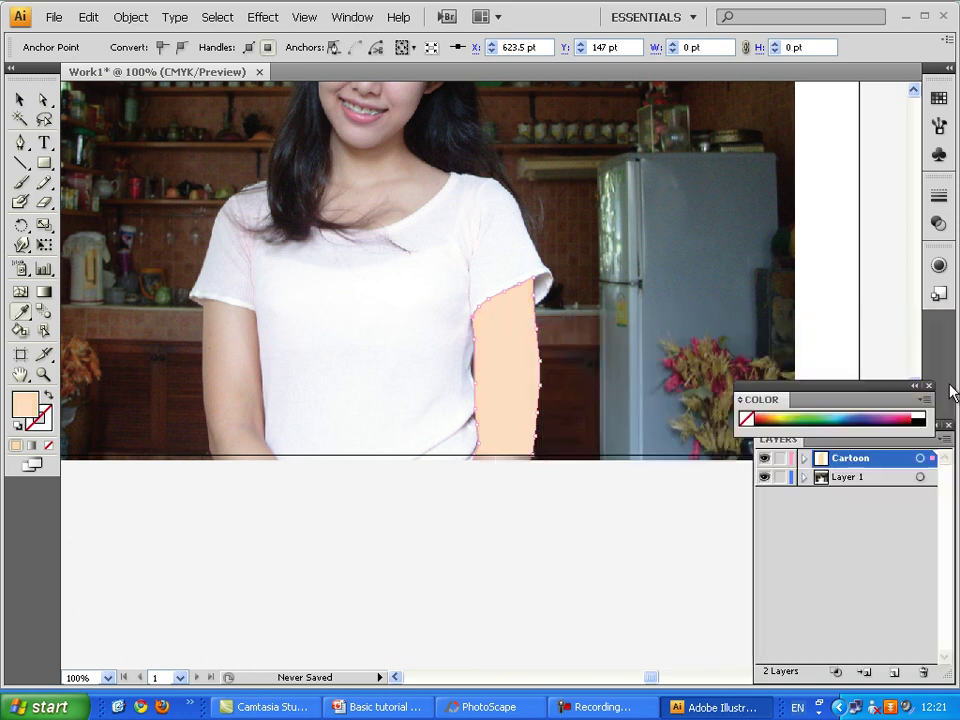
# Step: Hide the arm shape in the Cartoon layer and zoom the arm to 300%
pyautogui.press('v')
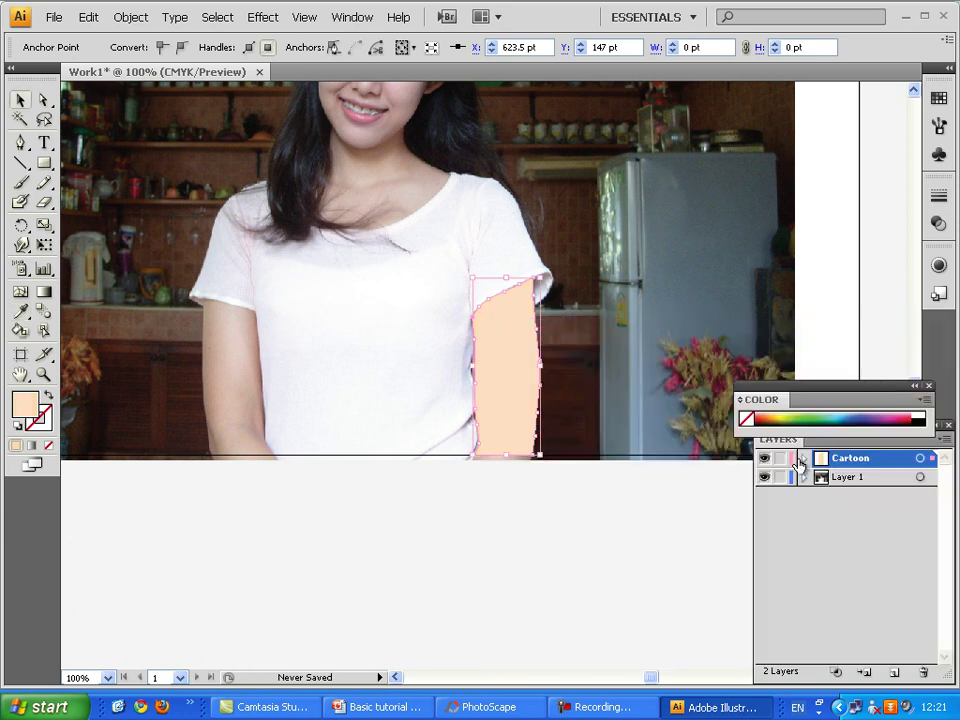
pyautogui.click(804, 460)
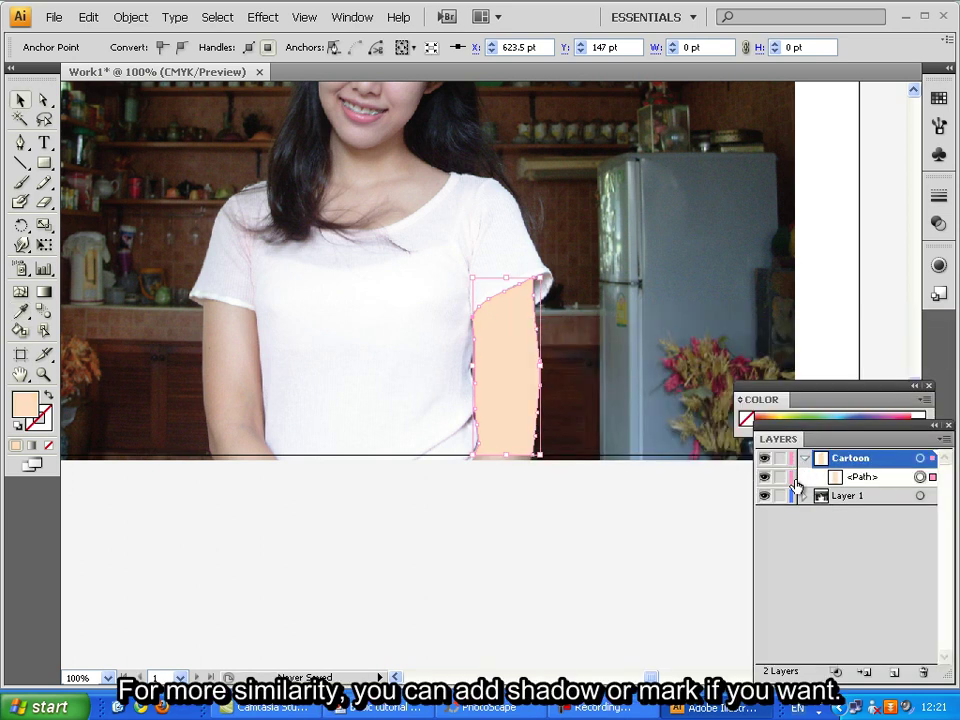
pyautogui.click(766, 479)
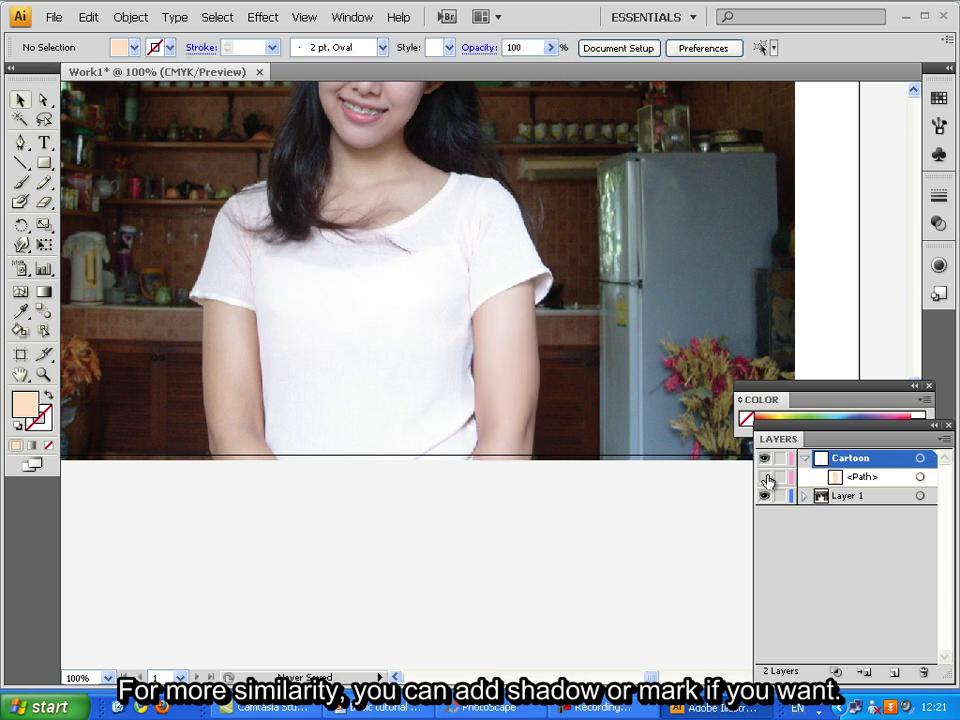
pyautogui.click(44, 375)
pyautogui.click(525, 424)
pyautogui.click(471, 396)
pyautogui.click(510, 369)
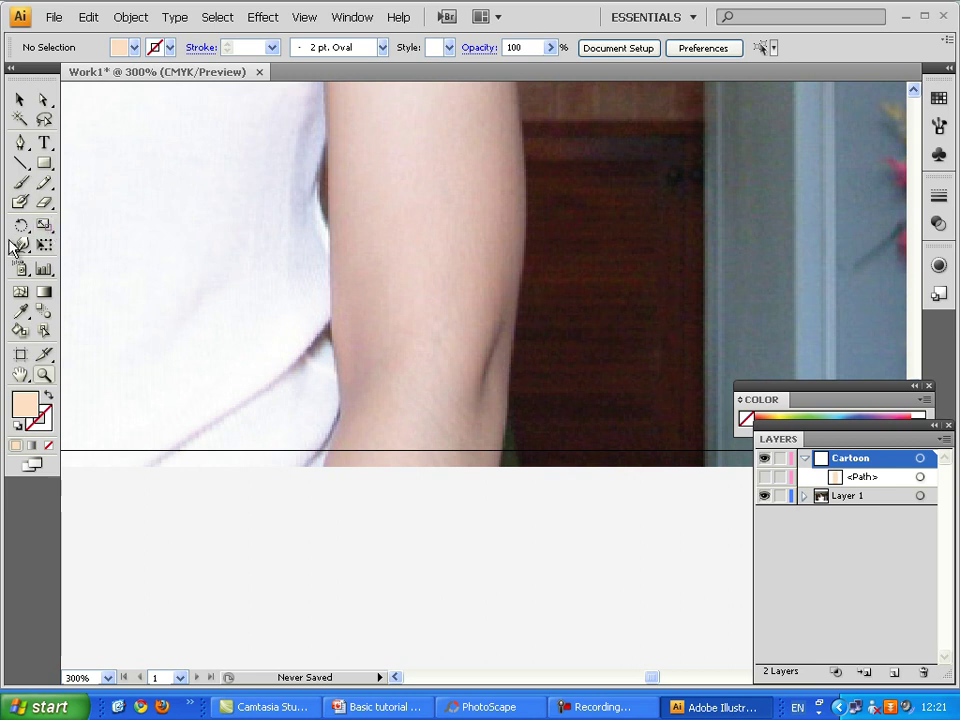
# Step: Trace a shadow path along the arm's inner edge filled with FCC490
pyautogui.click(21, 143)
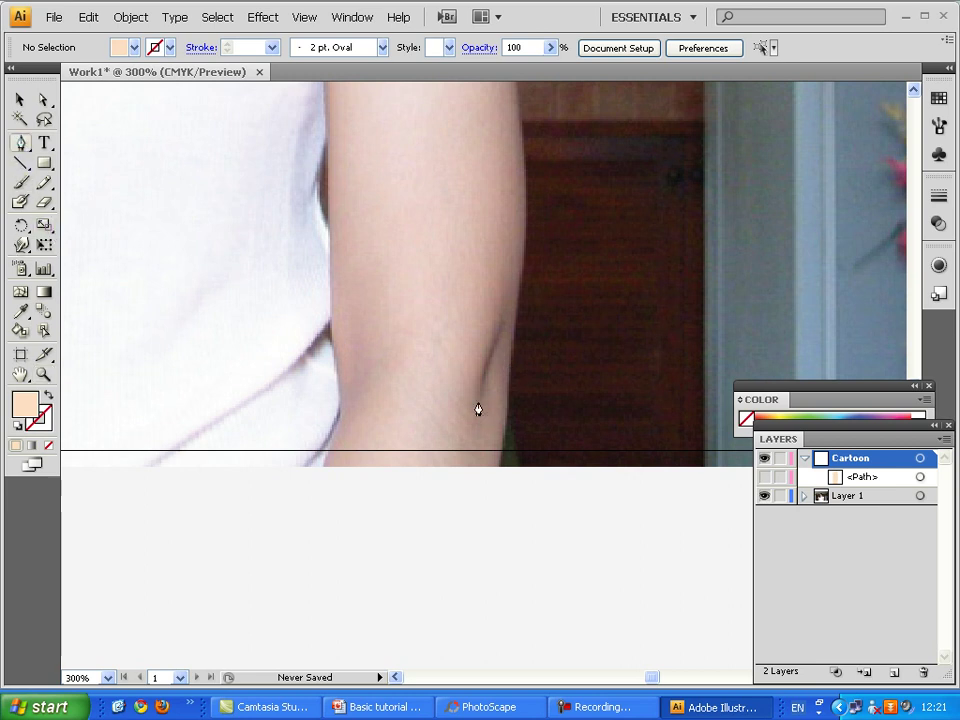
pyautogui.moveTo(478, 407)
pyautogui.mouseDown()
pyautogui.moveTo(478, 394)
pyautogui.moveTo(489, 420)
pyautogui.moveTo(480, 407)
pyautogui.mouseUp()
pyautogui.click(503, 323)
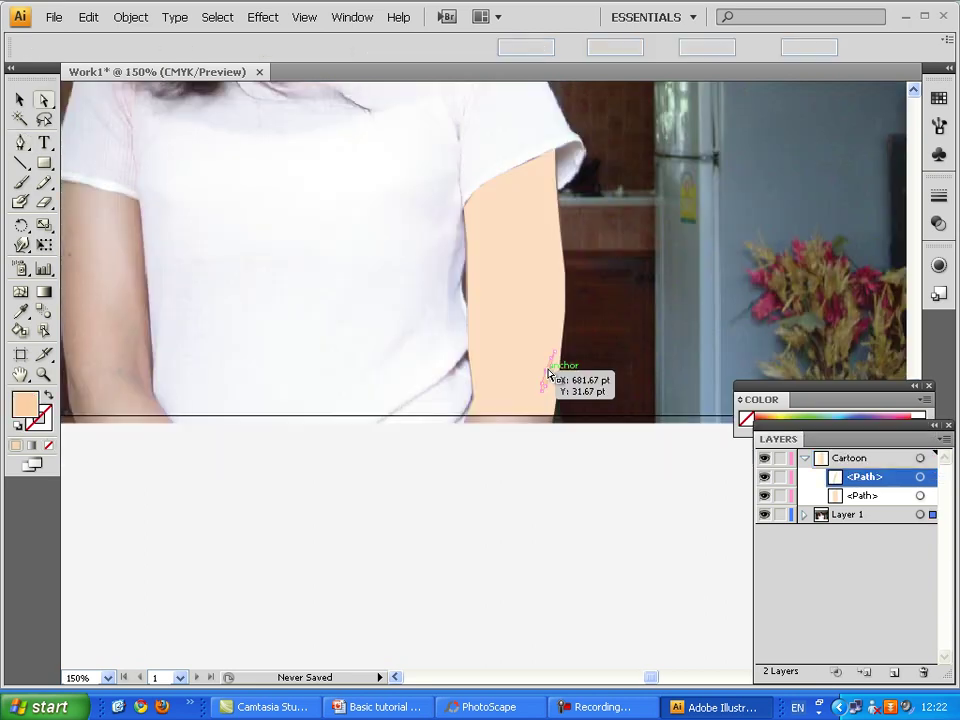
pyautogui.doubleClick(27, 412)
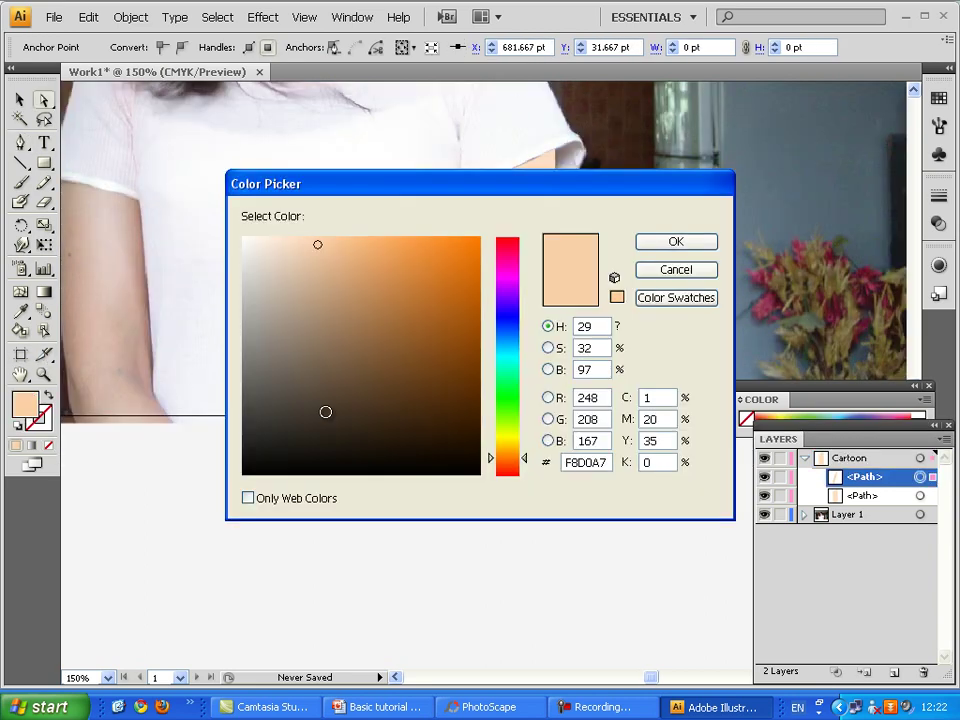
pyautogui.click(345, 238)
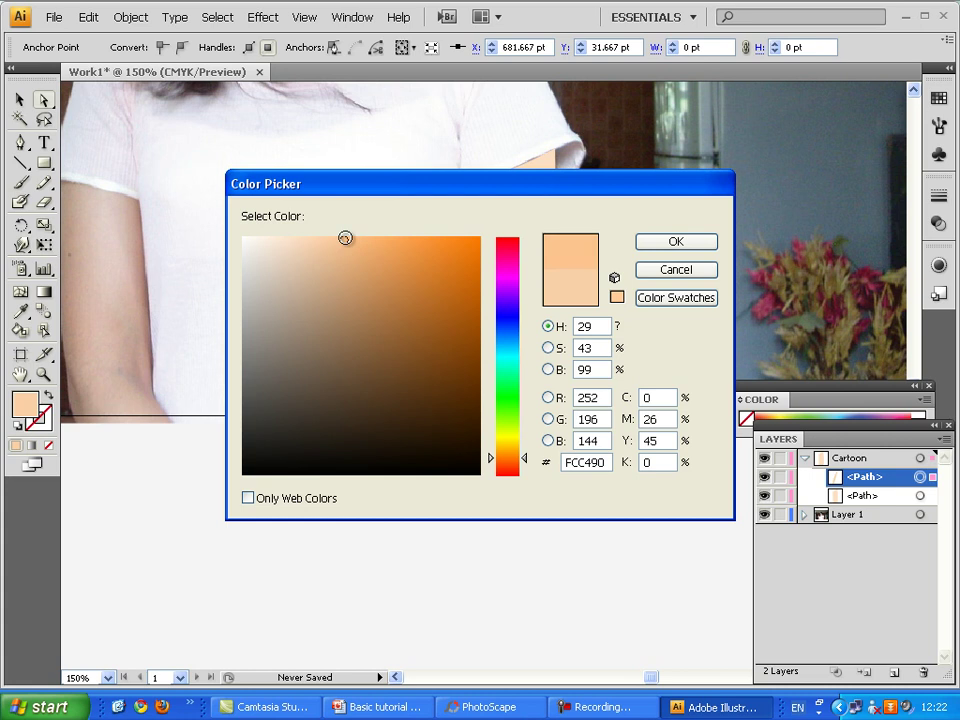
pyautogui.click(663, 243)
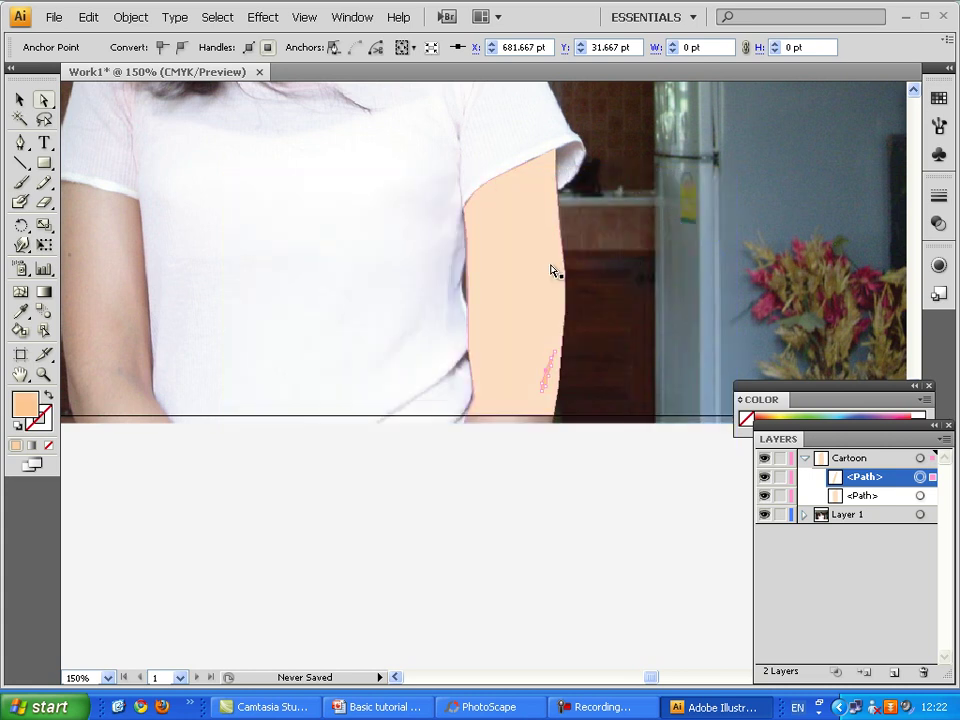
# Step: Pick a lighter, less saturated skin tone in the reopened Color Picker
pyautogui.doubleClick(27, 408)
pyautogui.click(305, 260)
pyautogui.click(317, 258)
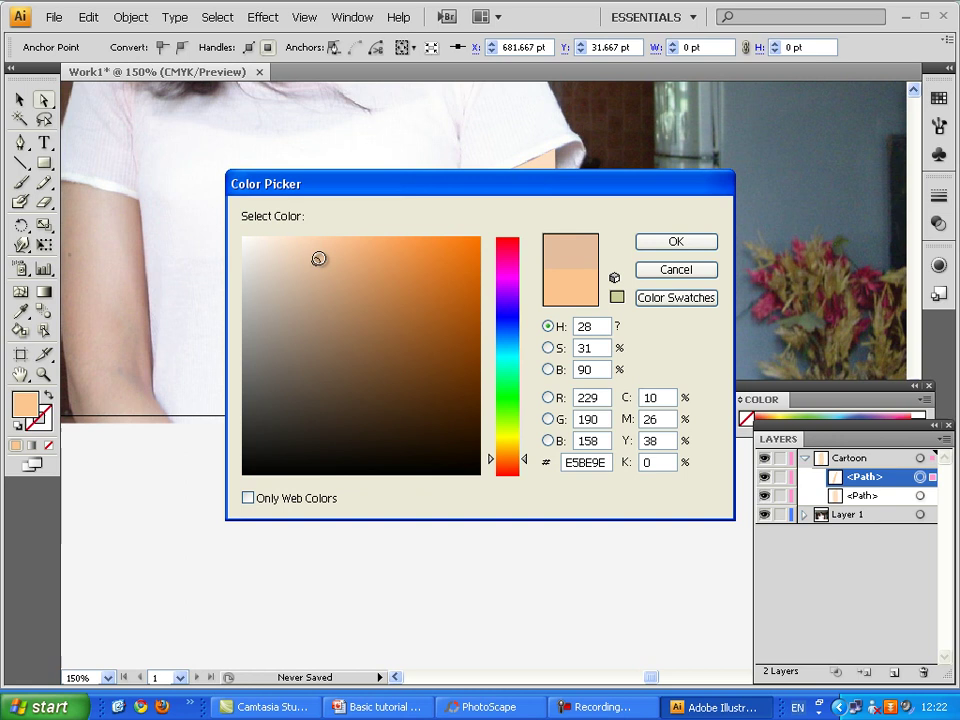
# Step: Apply the new skin tone, view the artboard at 66.67%, and hide the photo layer
pyautogui.click(679, 246)
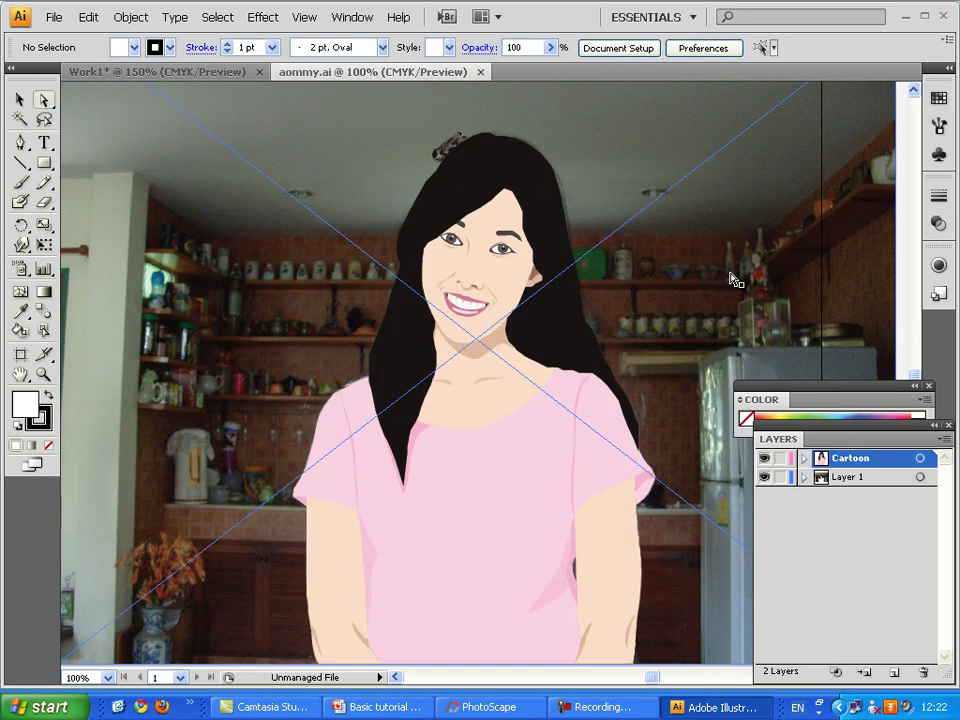
pyautogui.click(108, 678)
pyautogui.click(110, 519)
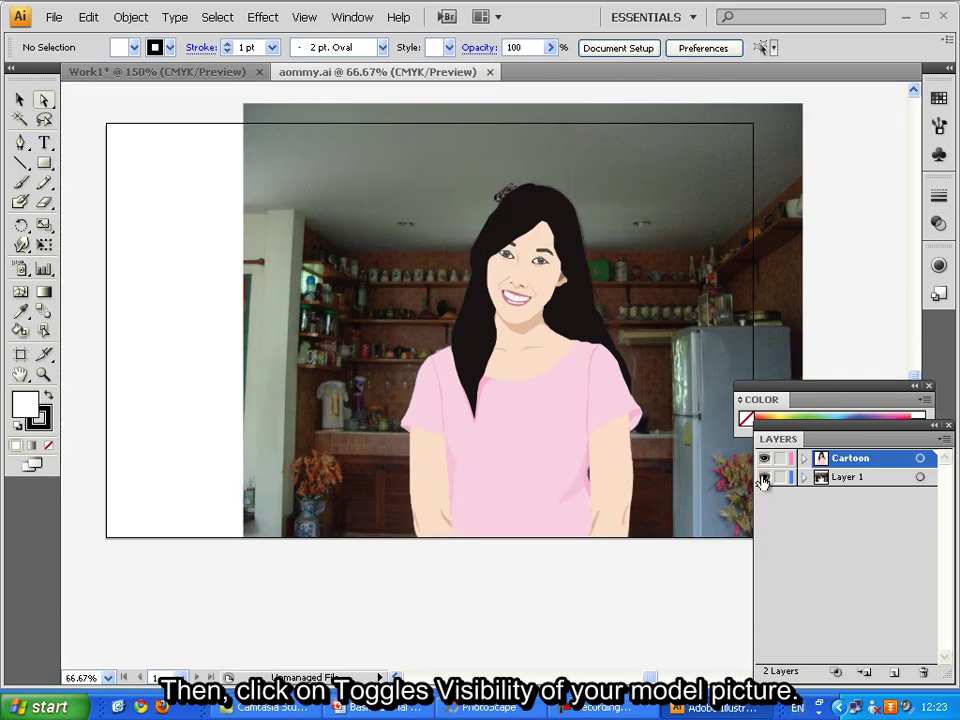
pyautogui.click(764, 478)
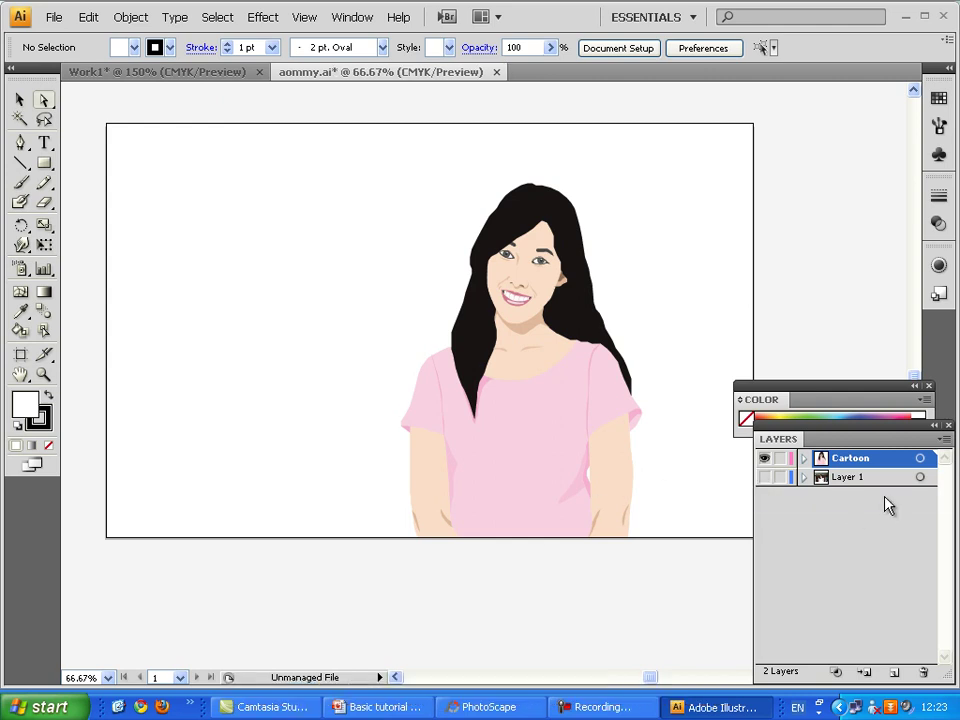
pyautogui.click(944, 440)
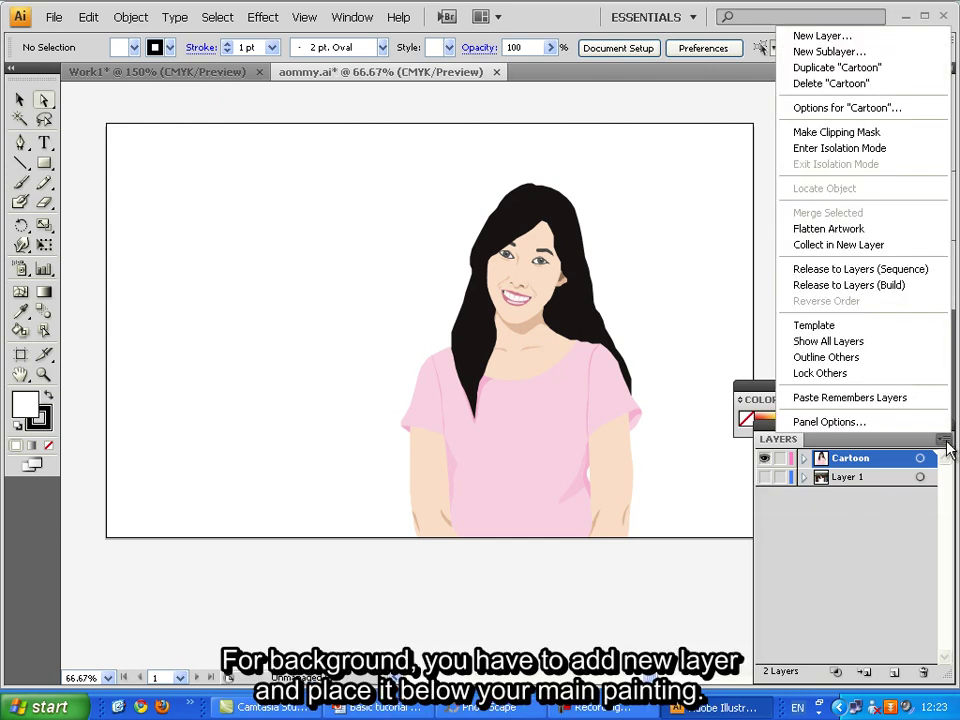
# Step: Add a Peach-coloured layer named BG and move it below the Cartoon layer
pyautogui.click(829, 36)
pyautogui.write('BG')
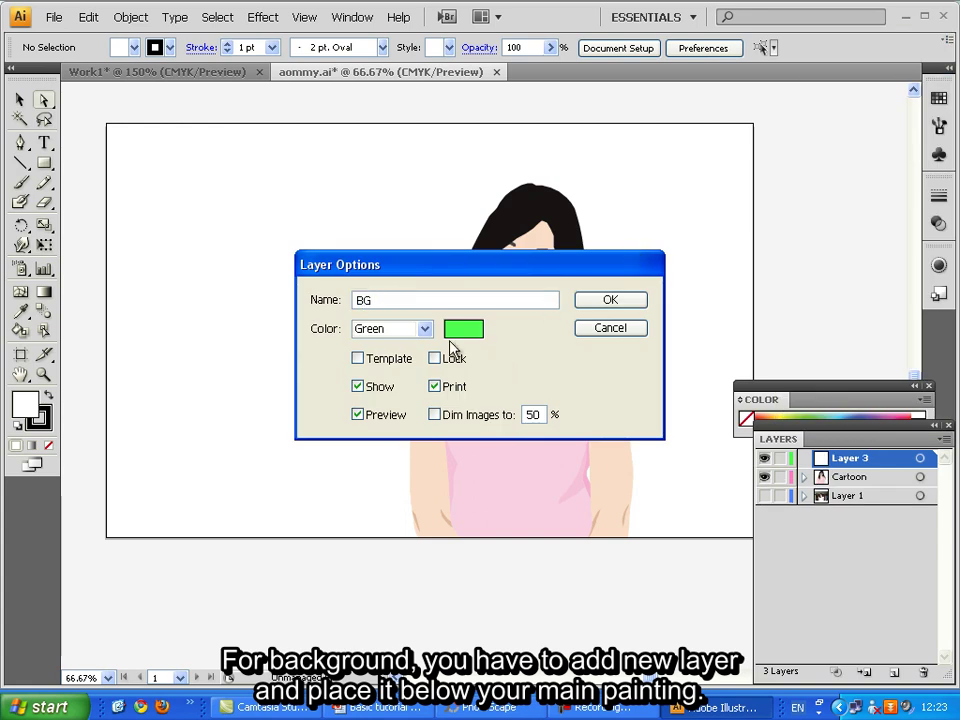
pyautogui.click(425, 330)
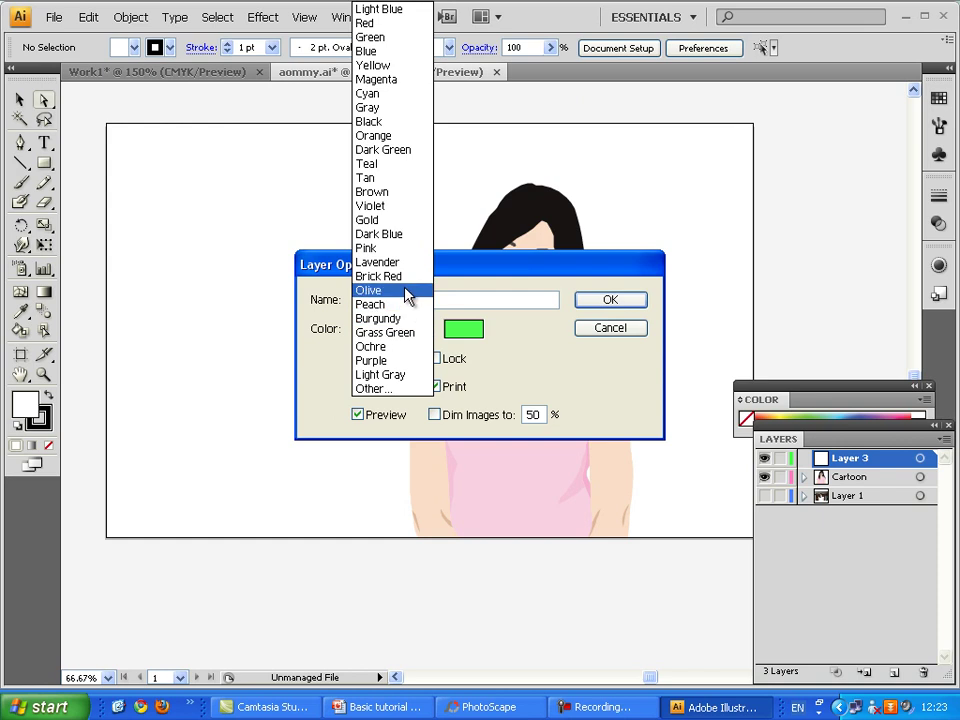
pyautogui.click(408, 305)
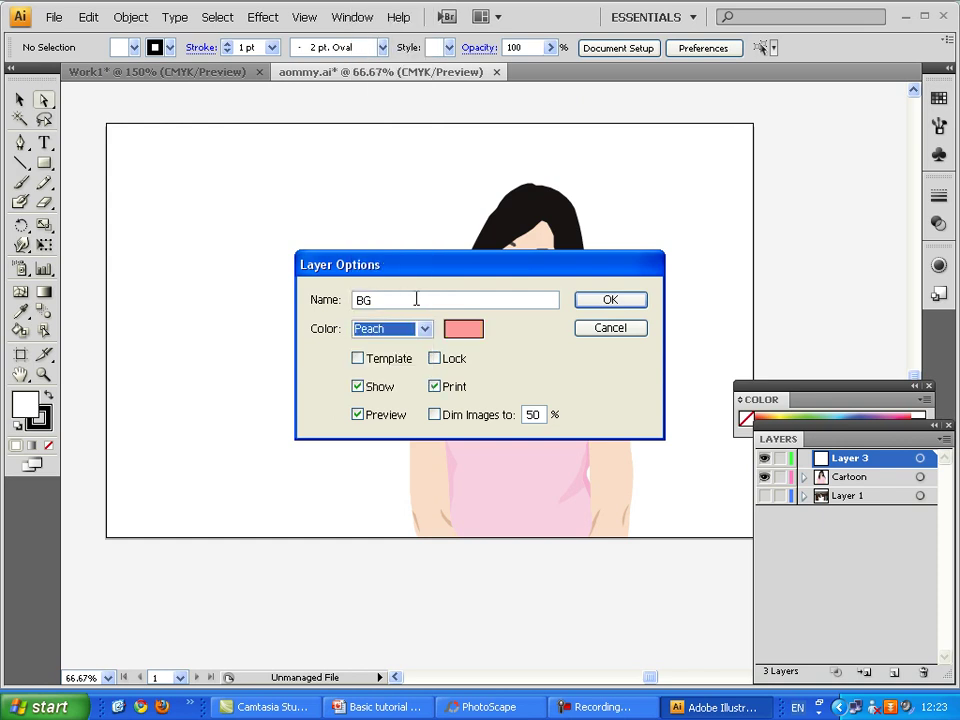
pyautogui.click(614, 300)
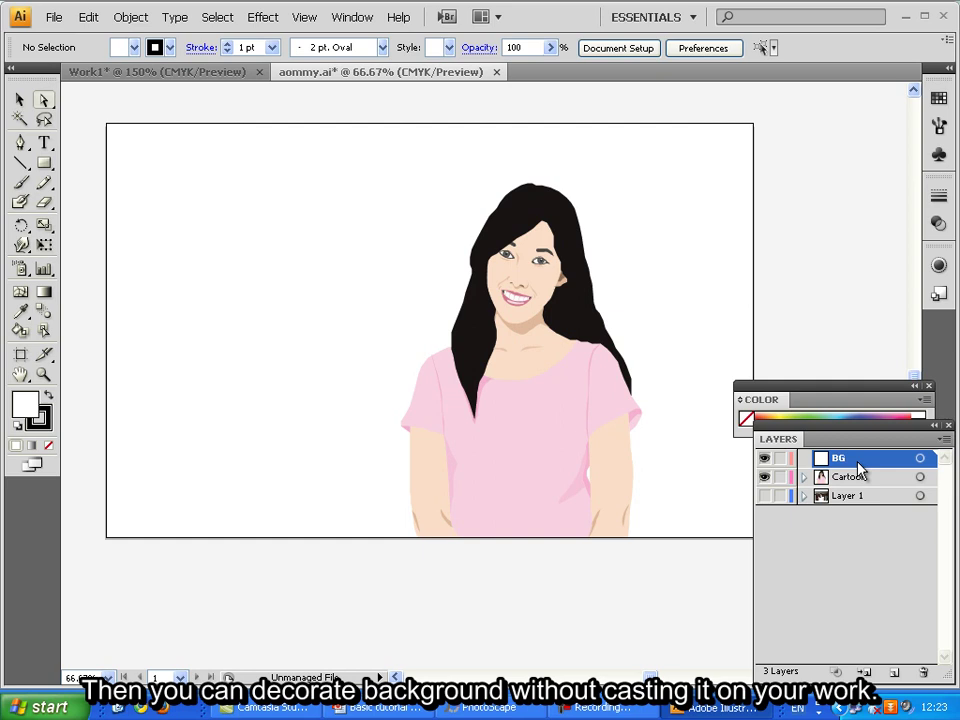
pyautogui.moveTo(858, 463); pyautogui.dragTo(864, 490)
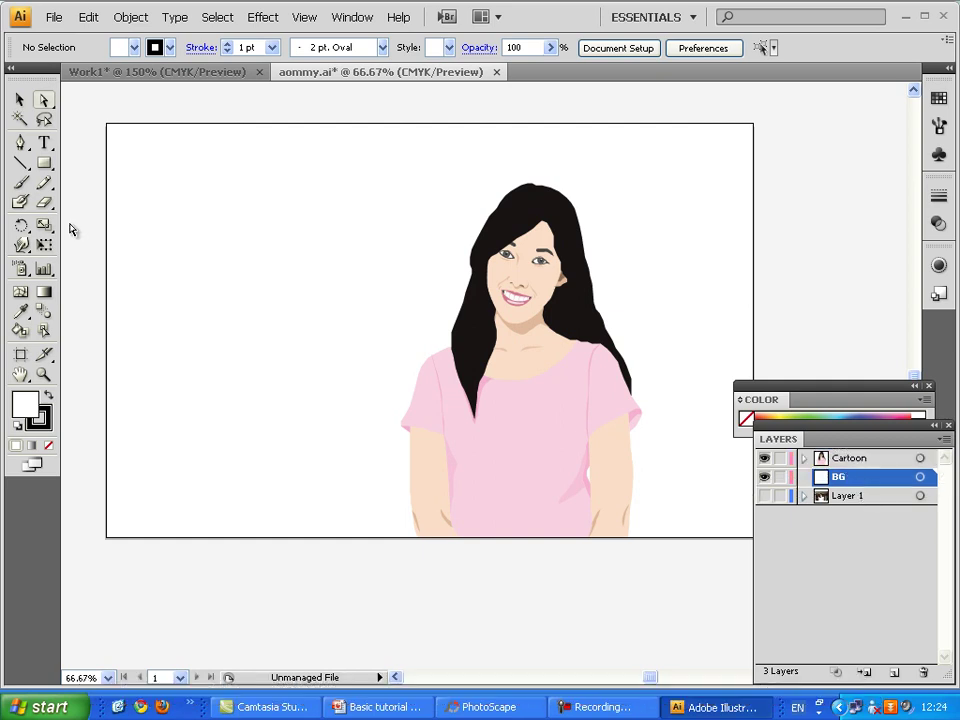
# Step: Select the Paintbrush tool and expand the basic shape tools flyout
pyautogui.click(22, 185)
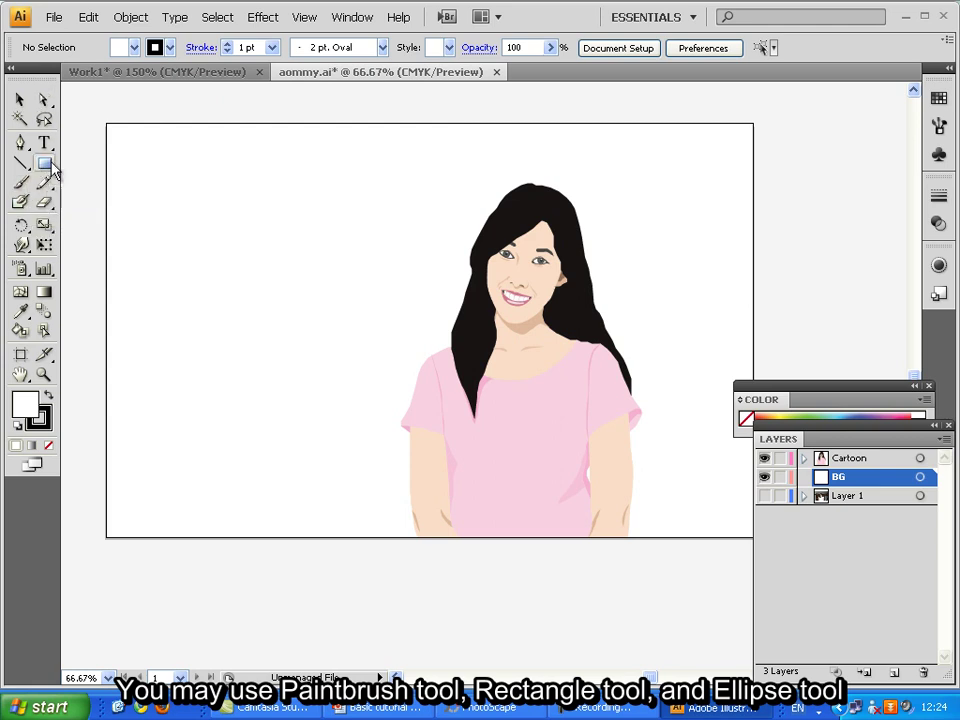
pyautogui.moveTo(45, 163); pyautogui.dragTo(86, 206)
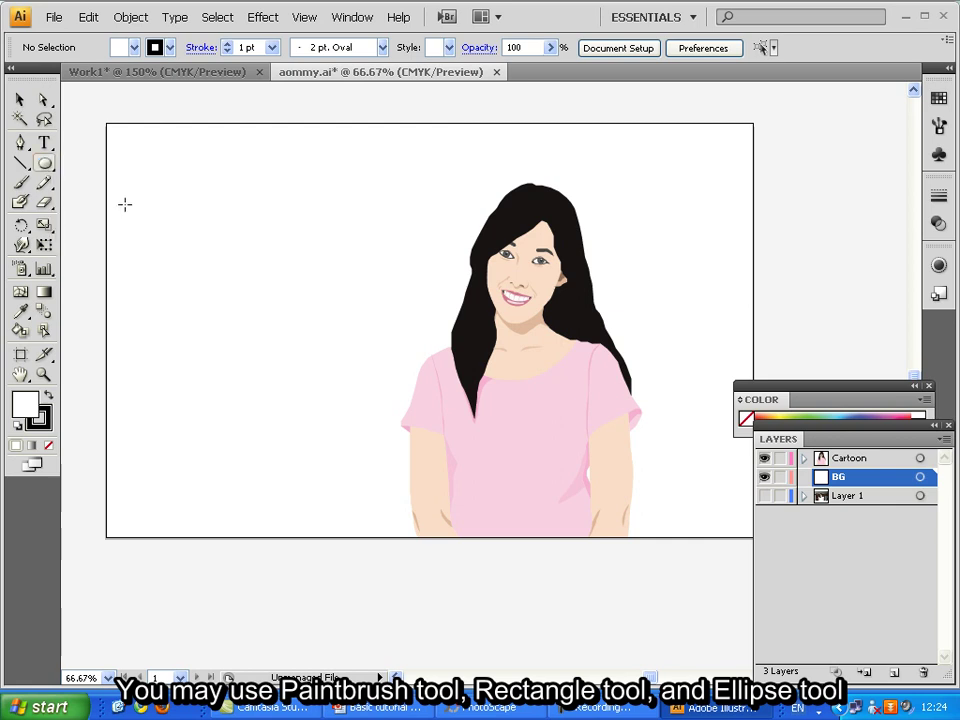
pyautogui.scroll(1, 124, 204)
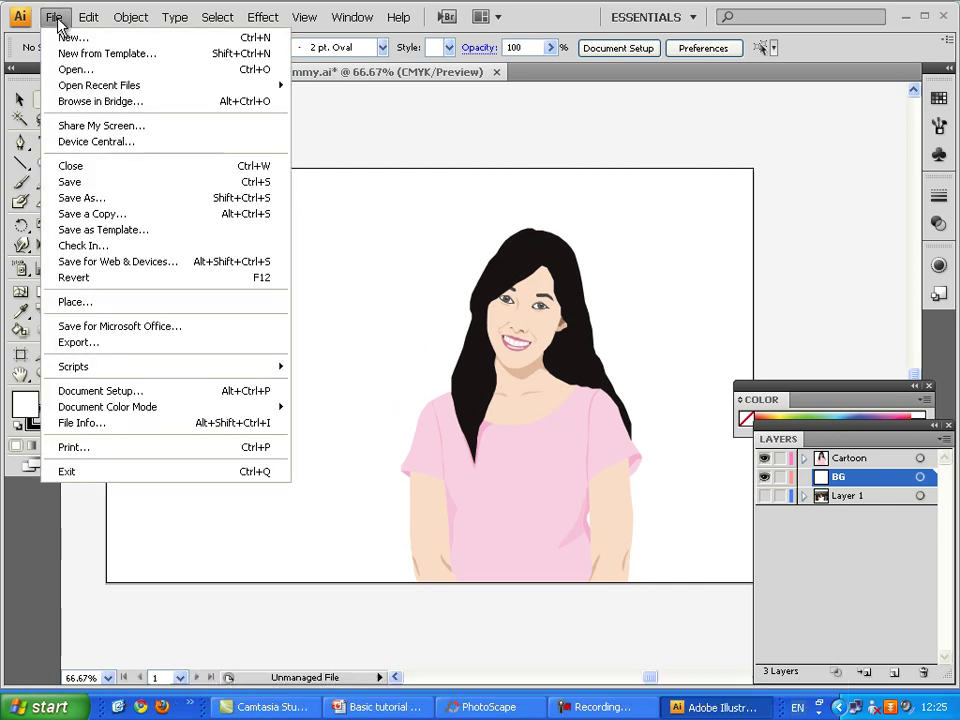
# Step: Place bg1.jpg to cover the artboard behind the cartoon, then open Save for Web & Devices
pyautogui.click(92, 302)
pyautogui.click(487, 217)
pyautogui.doubleClick(487, 217)
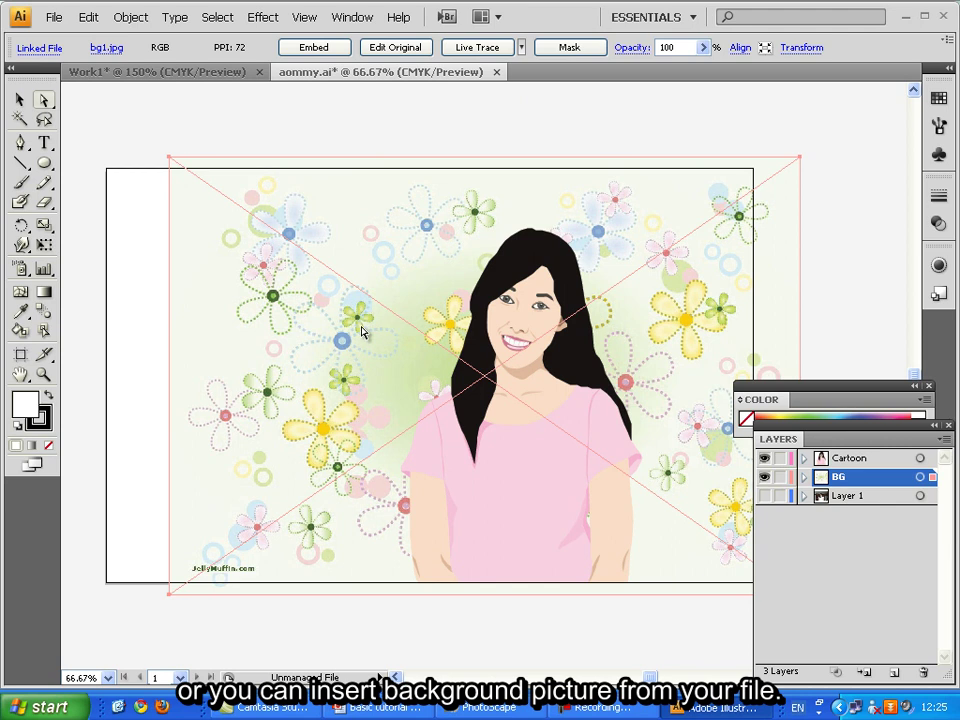
pyautogui.moveTo(355, 395); pyautogui.dragTo(290, 402)
pyautogui.click(418, 652)
pyautogui.scroll(-4, 450, 534)
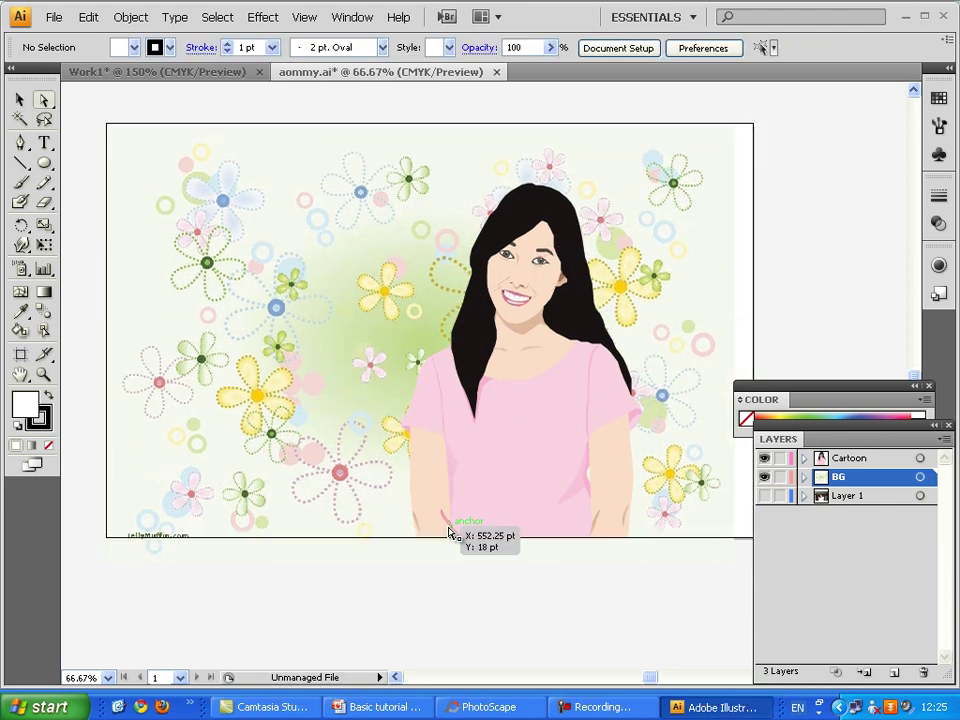
pyautogui.scroll(3, 450, 534)
pyautogui.click(54, 17)
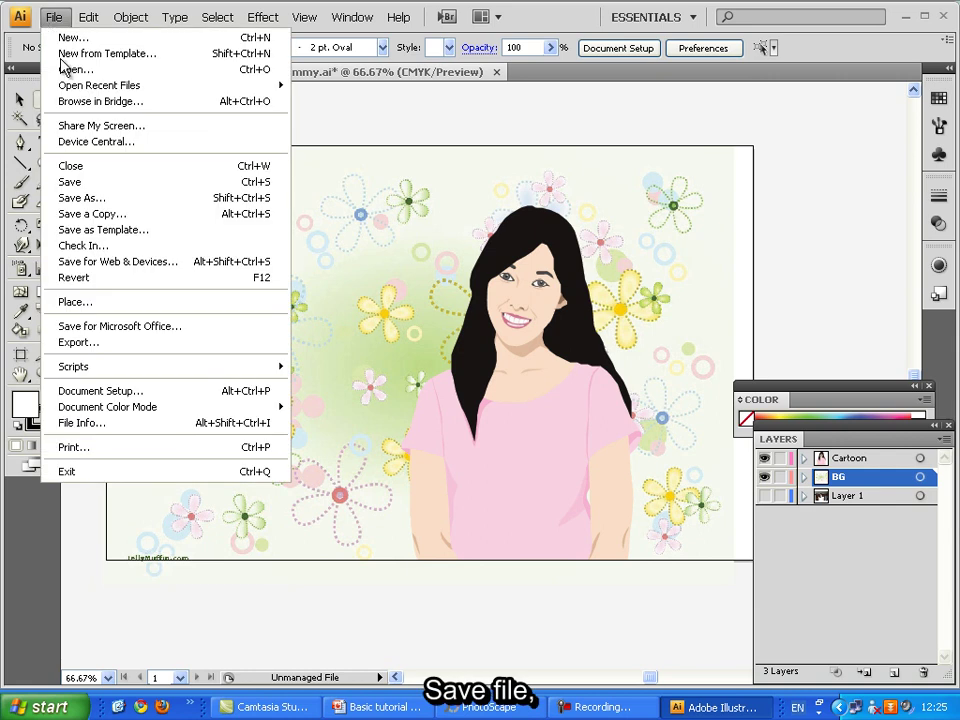
pyautogui.click(80, 261)
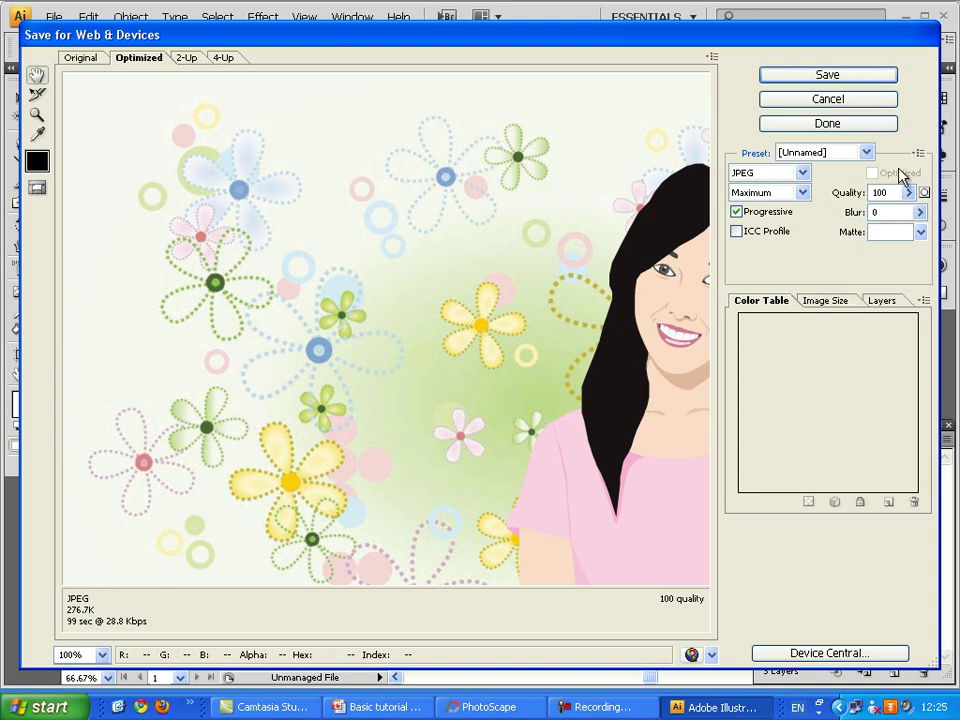
# Step: Export the portrait as JPEG 'work1' at quality 100, then switch to PhotoScape
pyautogui.click(806, 176)
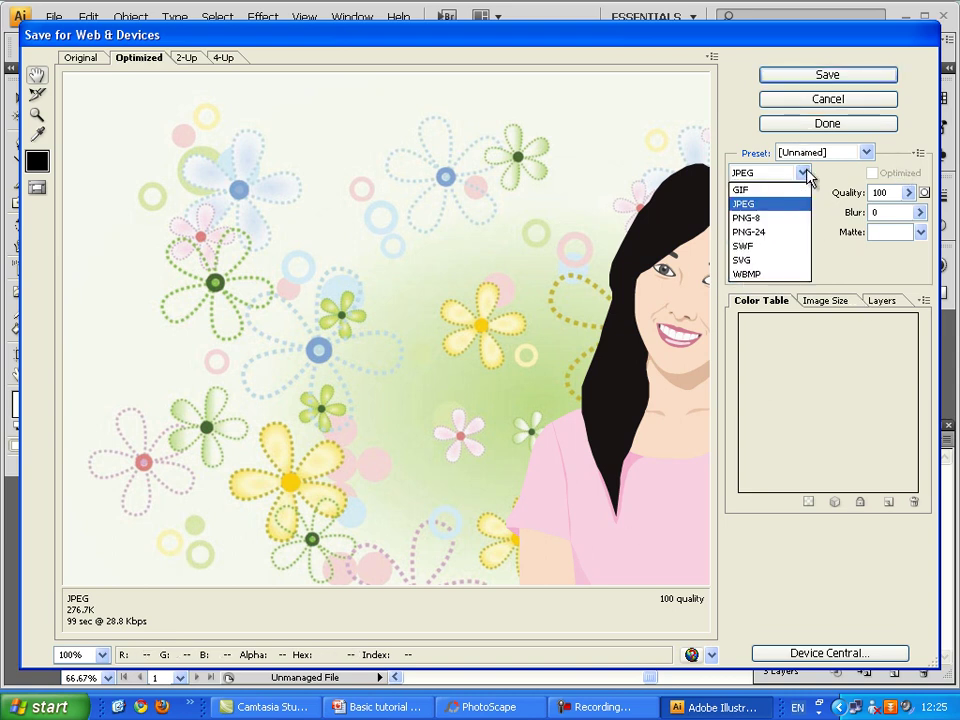
pyautogui.click(806, 176)
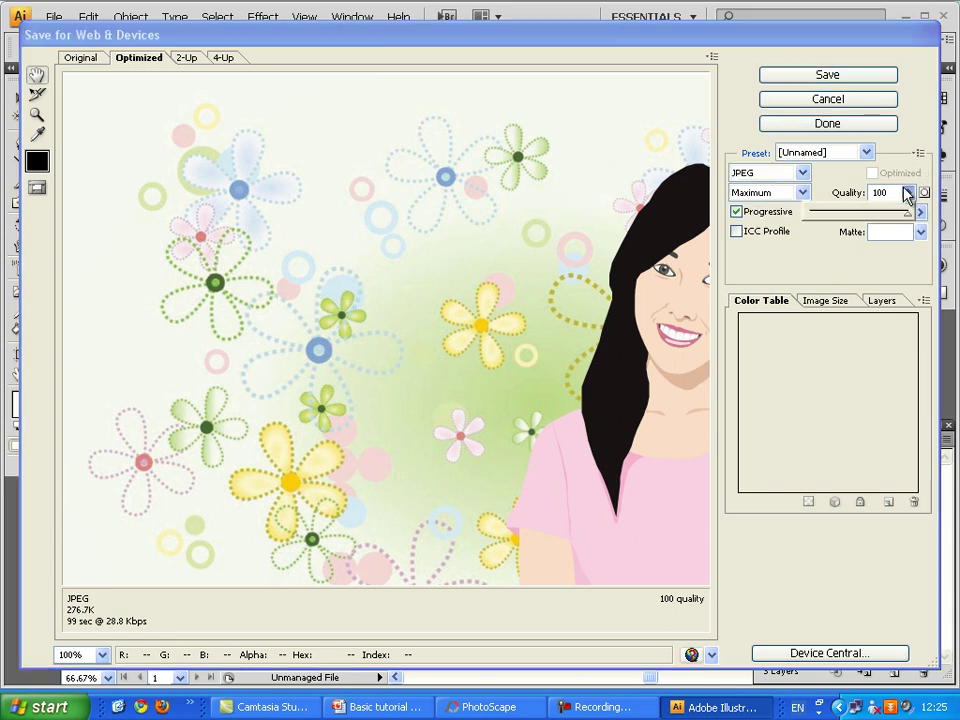
pyautogui.click(828, 80)
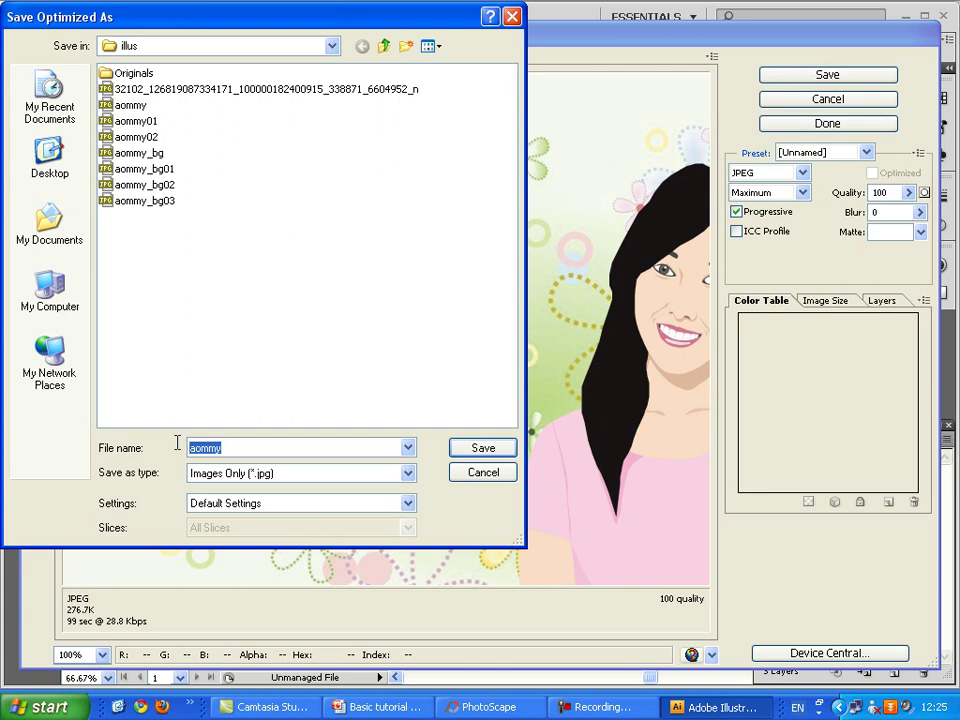
pyautogui.write('work1')
pyautogui.click(488, 450)
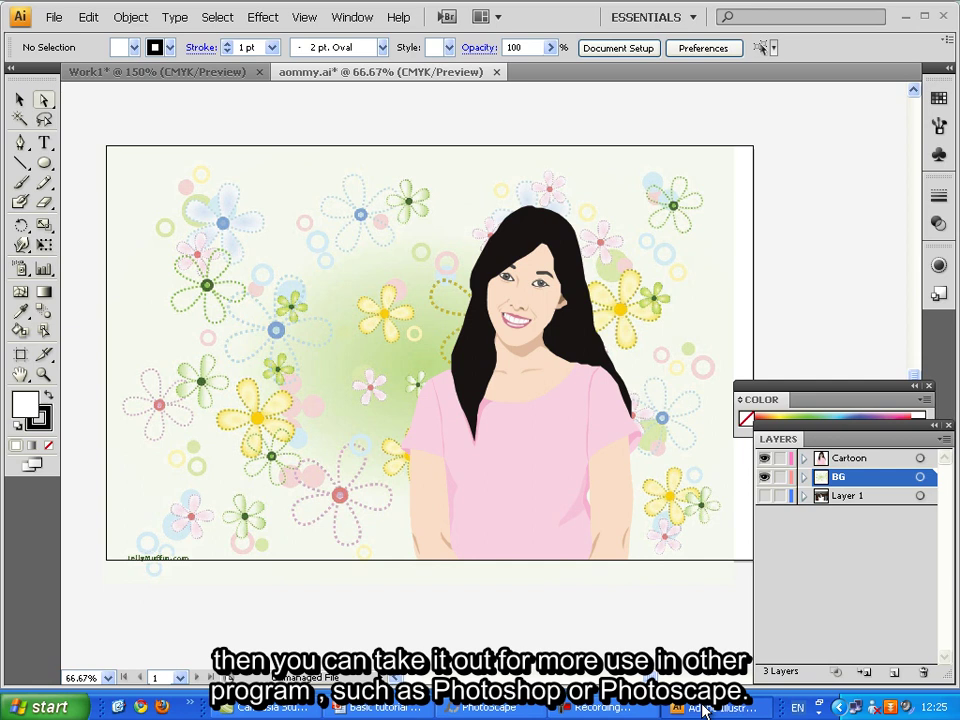
pyautogui.click(473, 708)
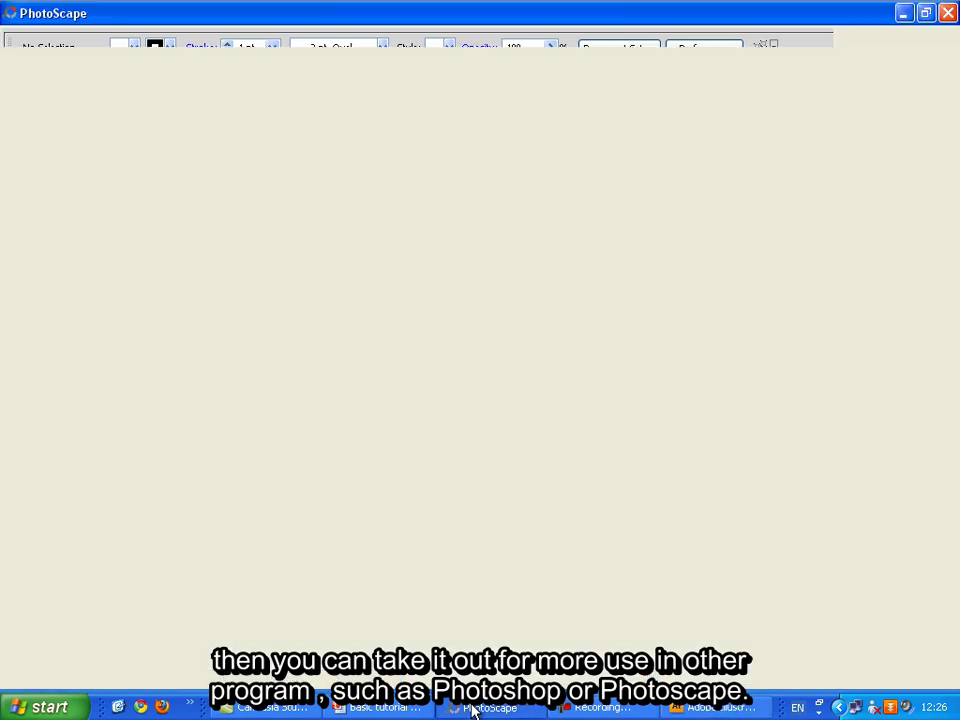
# Step: Add a speech balloon using the cali_05 ink-blot shape
pyautogui.click(229, 596)
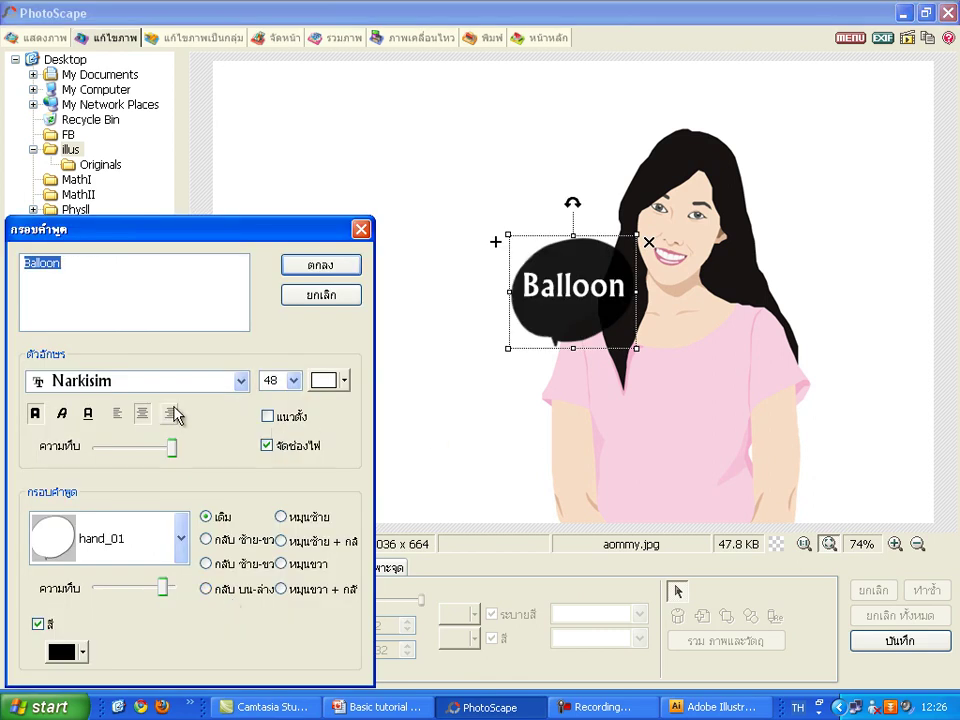
pyautogui.click(176, 540)
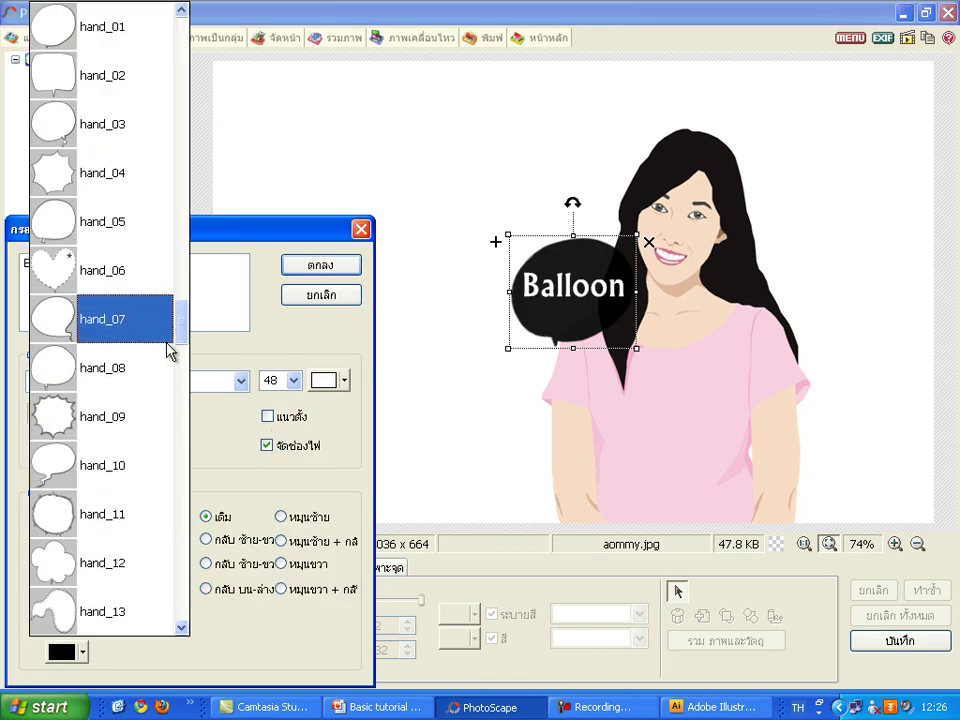
pyautogui.moveTo(182, 339); pyautogui.dragTo(181, 307)
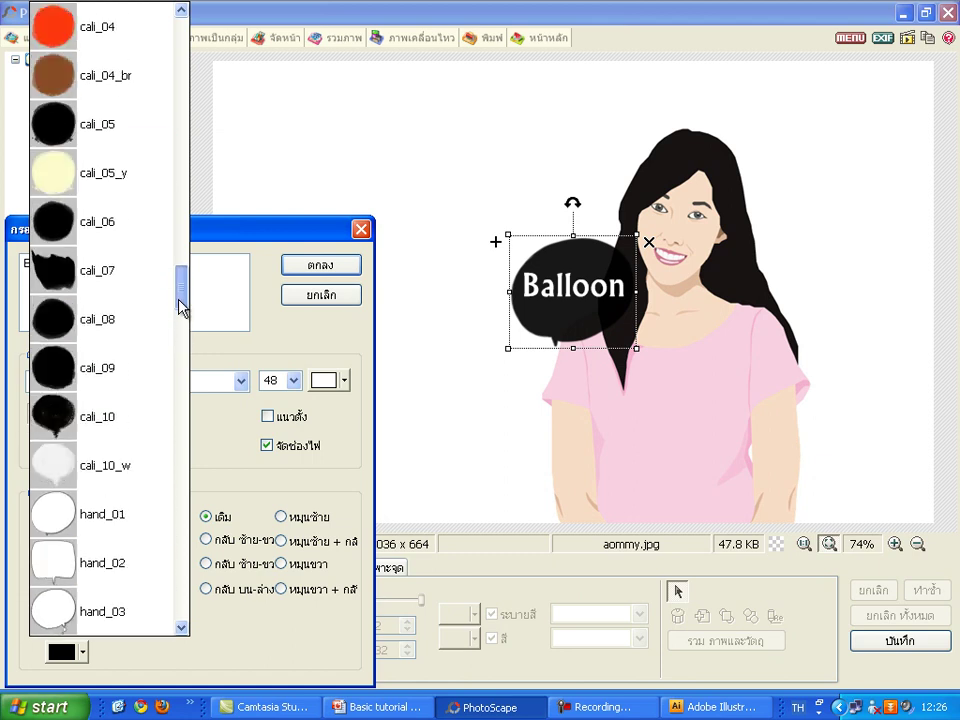
pyautogui.click(112, 135)
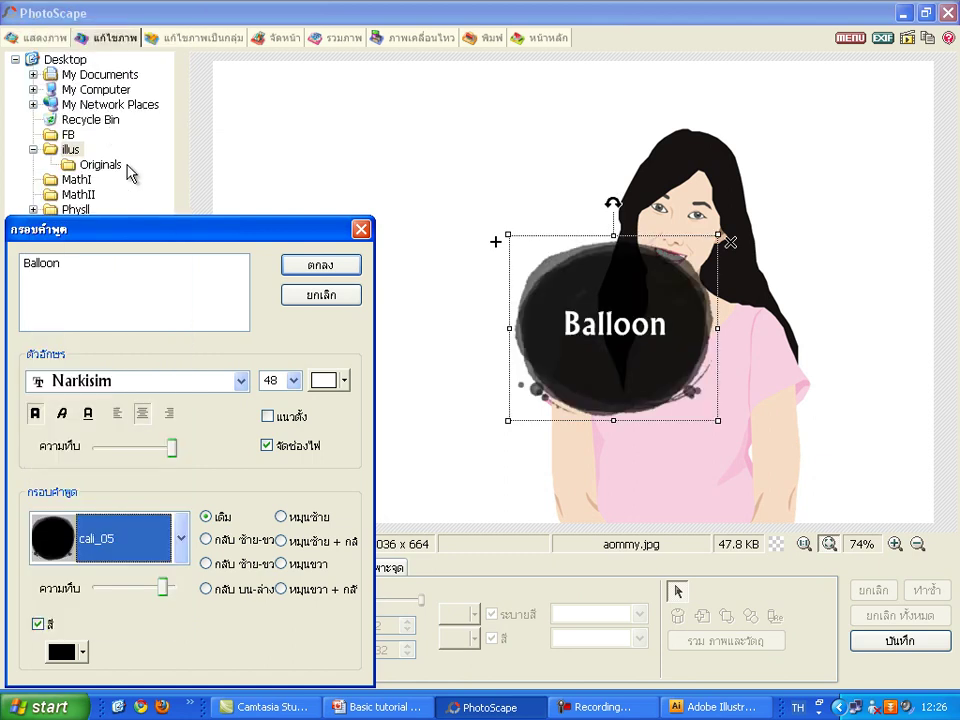
# Step: Replace the balloon's placeholder text 'Balloon' with 'Say Cheese...'
pyautogui.click(143, 269)
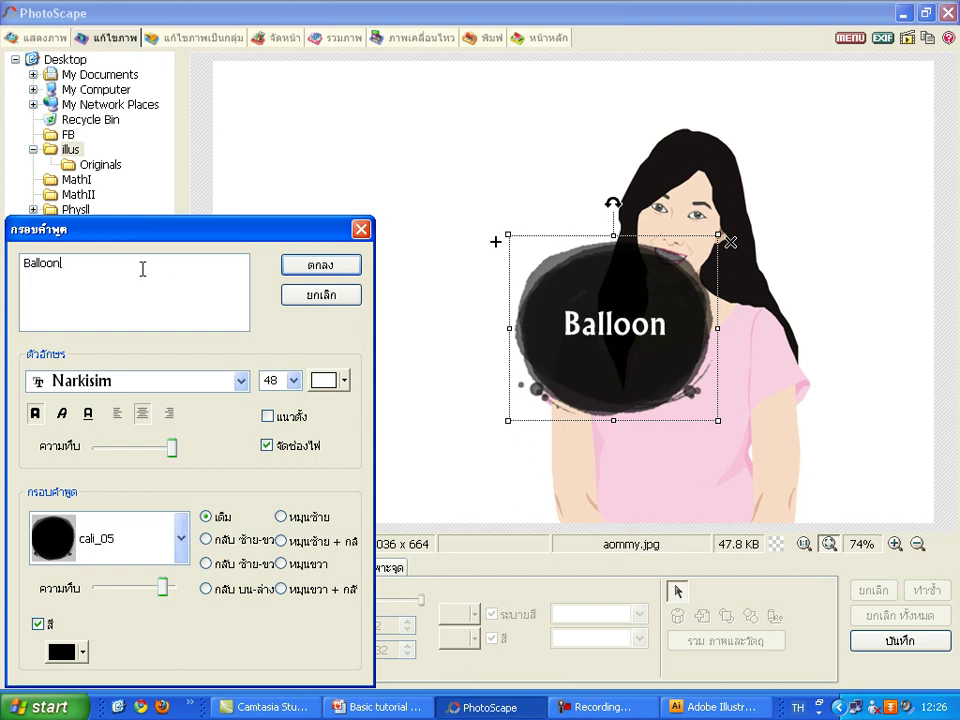
pyautogui.moveTo(64, 272); pyautogui.dragTo(4, 262)
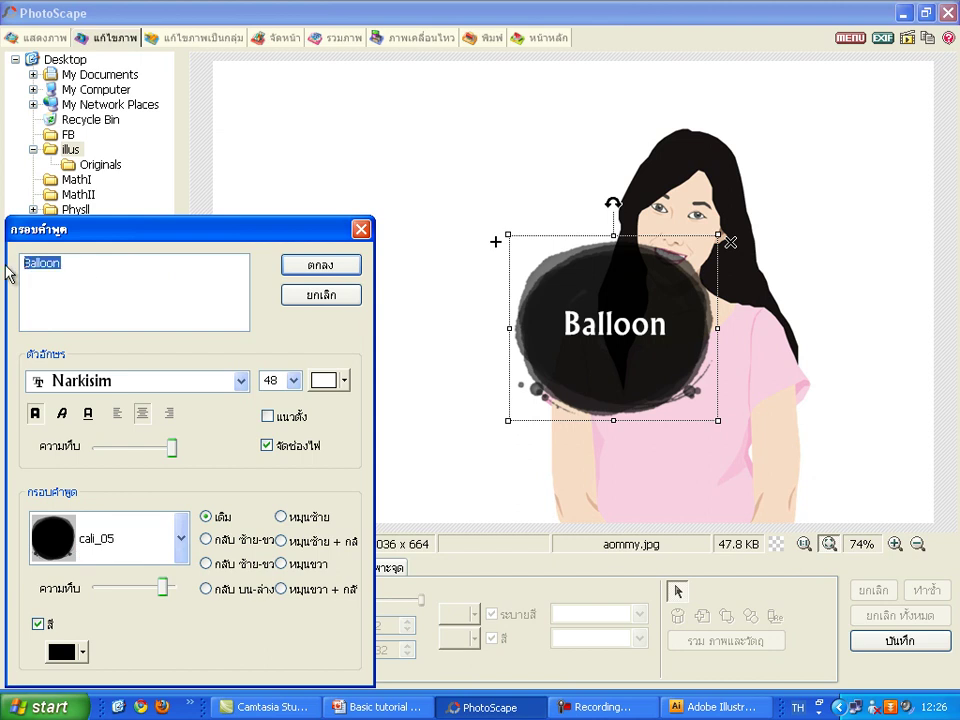
pyautogui.write('ม')
pyautogui.press('BackSpace')
pyautogui.hotkey('alt', 'shift')
pyautogui.write('Say')
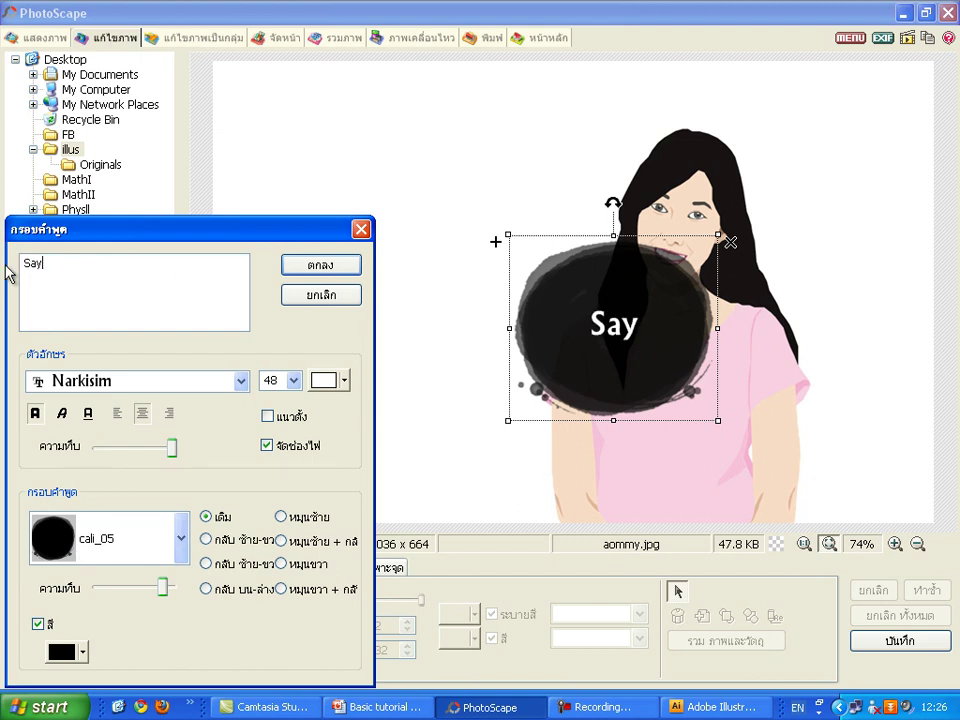
pyautogui.write(' Cheese')
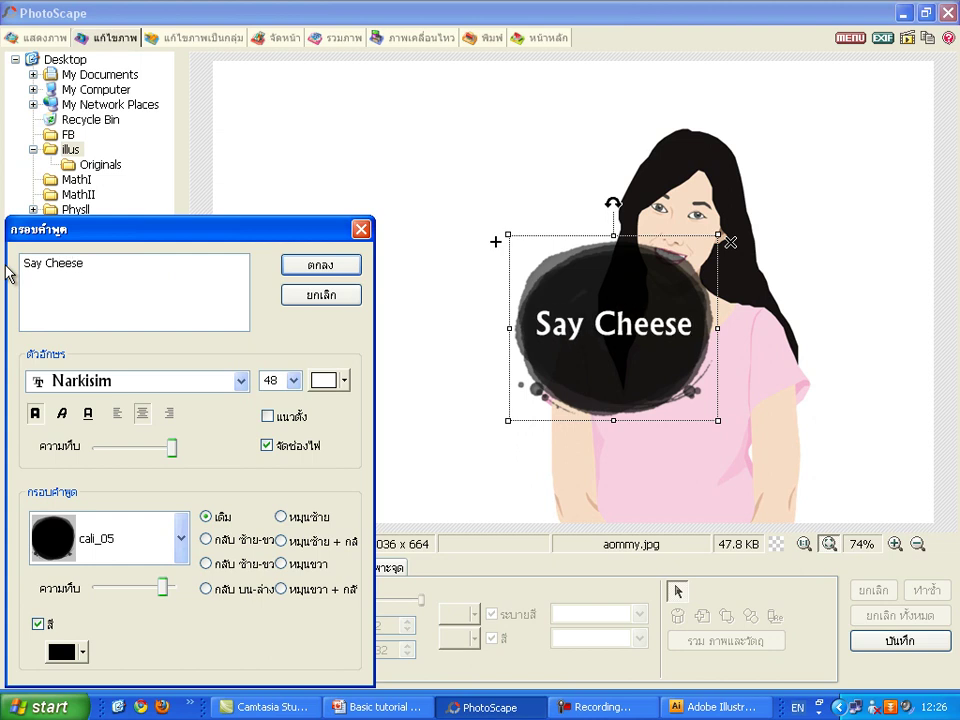
pyautogui.write('.')
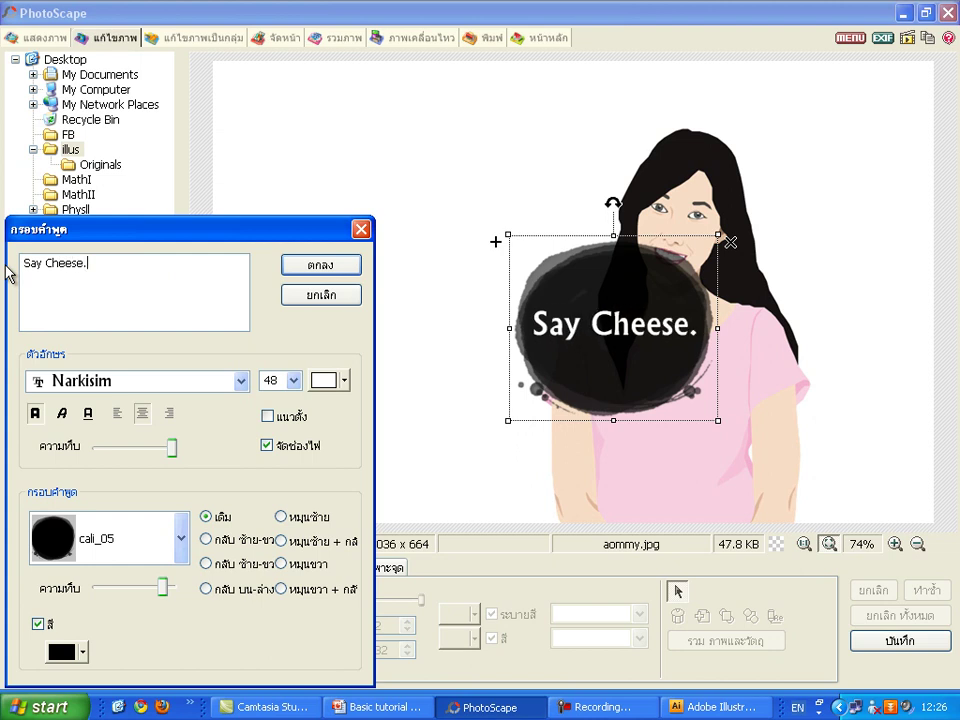
pyautogui.write('..')
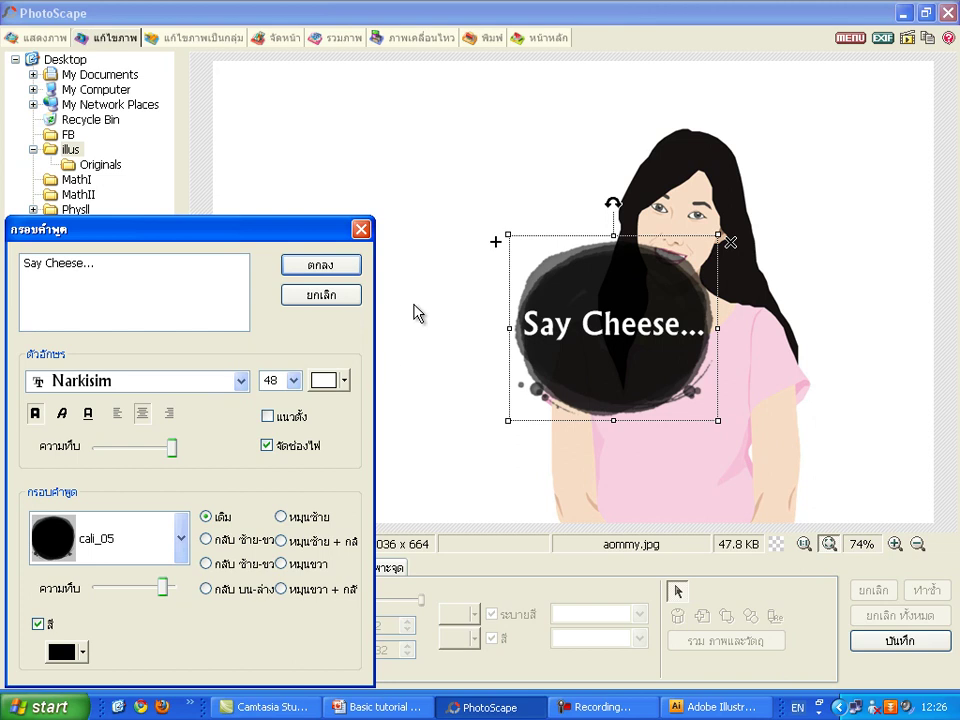
# Step: Move the 'Say Cheese...' balloon to the upper left and place a yellow cartoon burst above her head
pyautogui.click(313, 265)
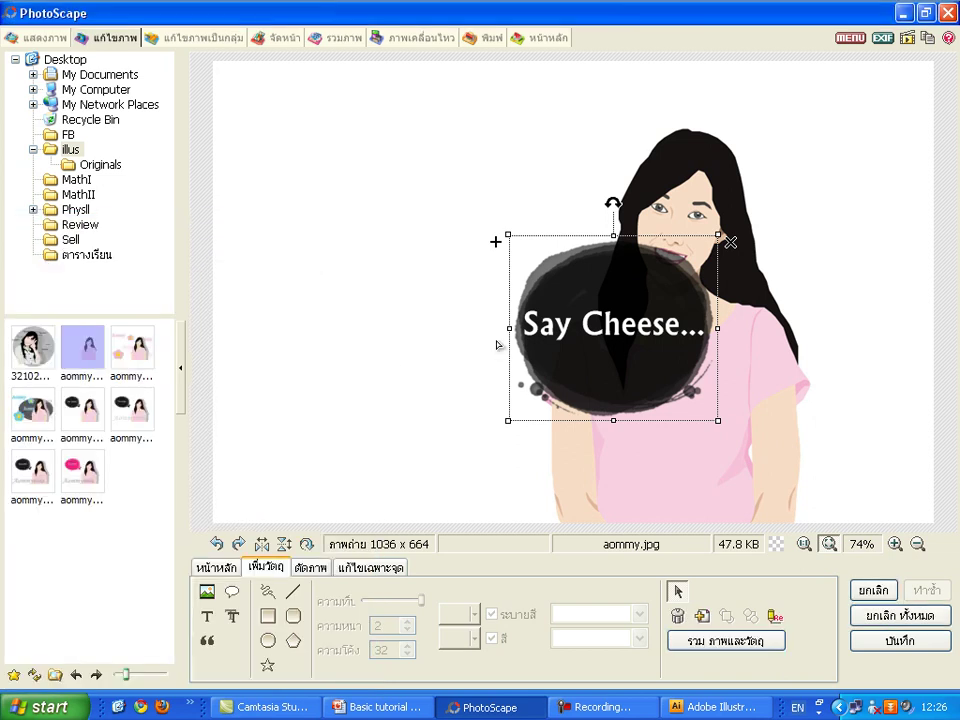
pyautogui.moveTo(611, 378); pyautogui.dragTo(410, 218)
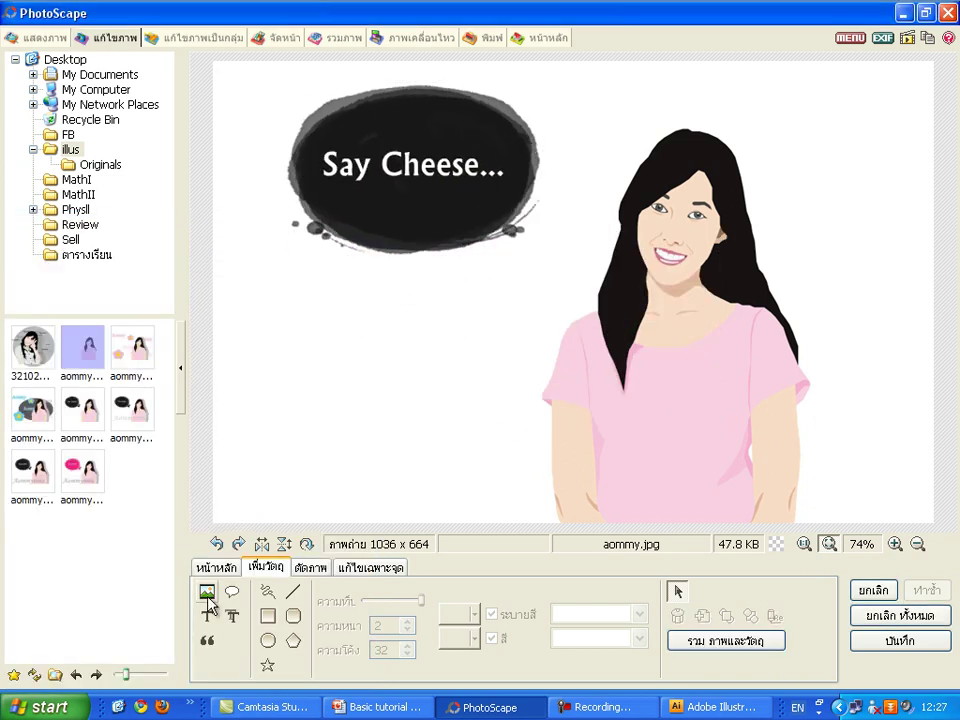
pyautogui.click(208, 596)
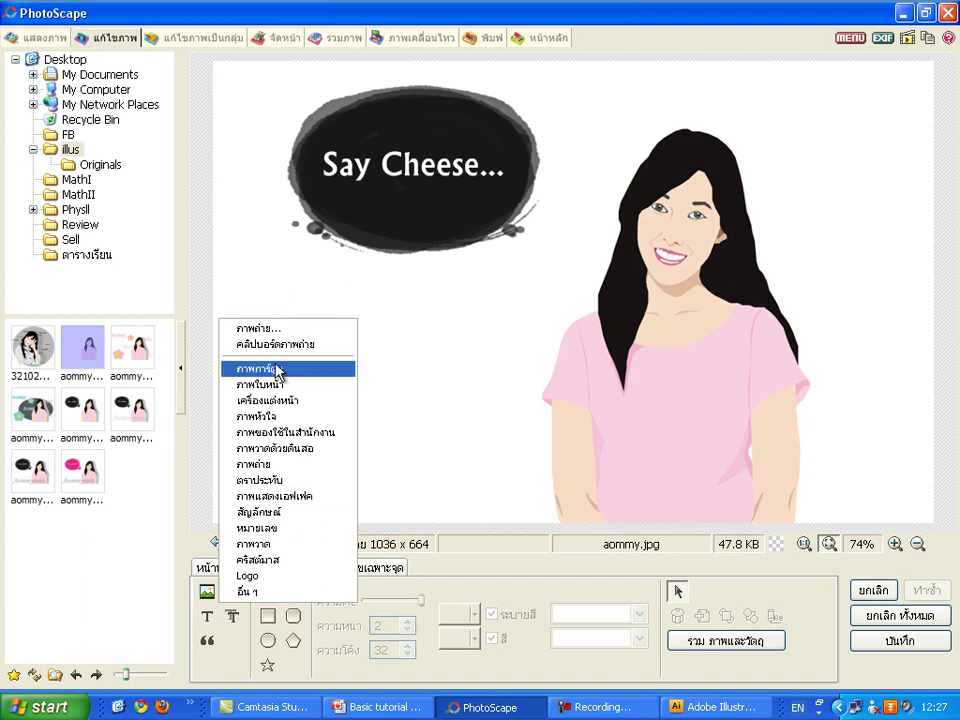
pyautogui.click(278, 370)
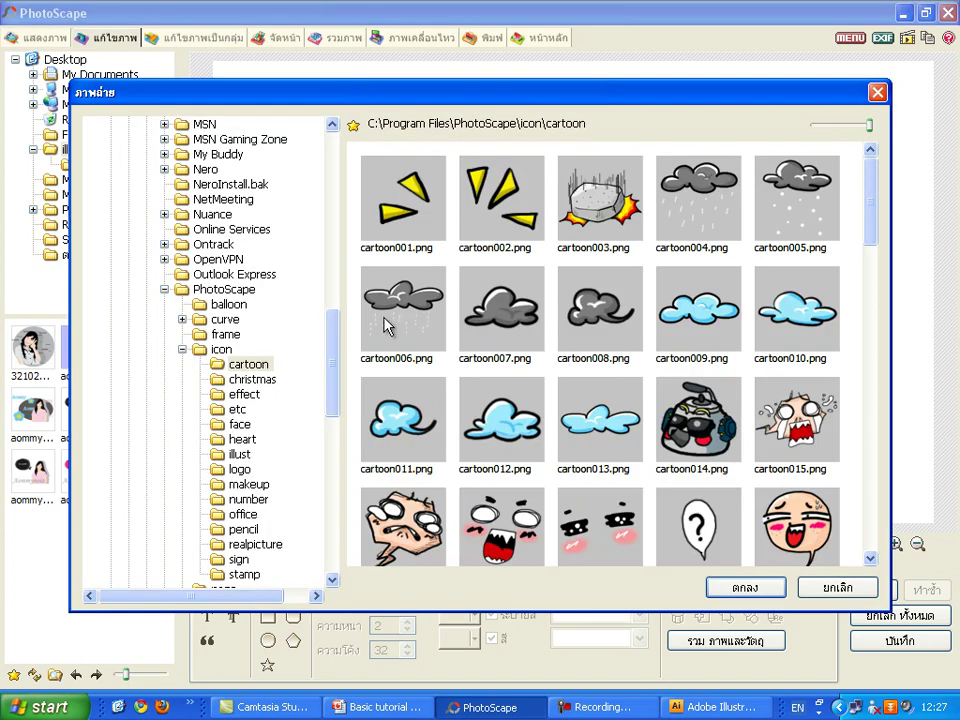
pyautogui.click(735, 585)
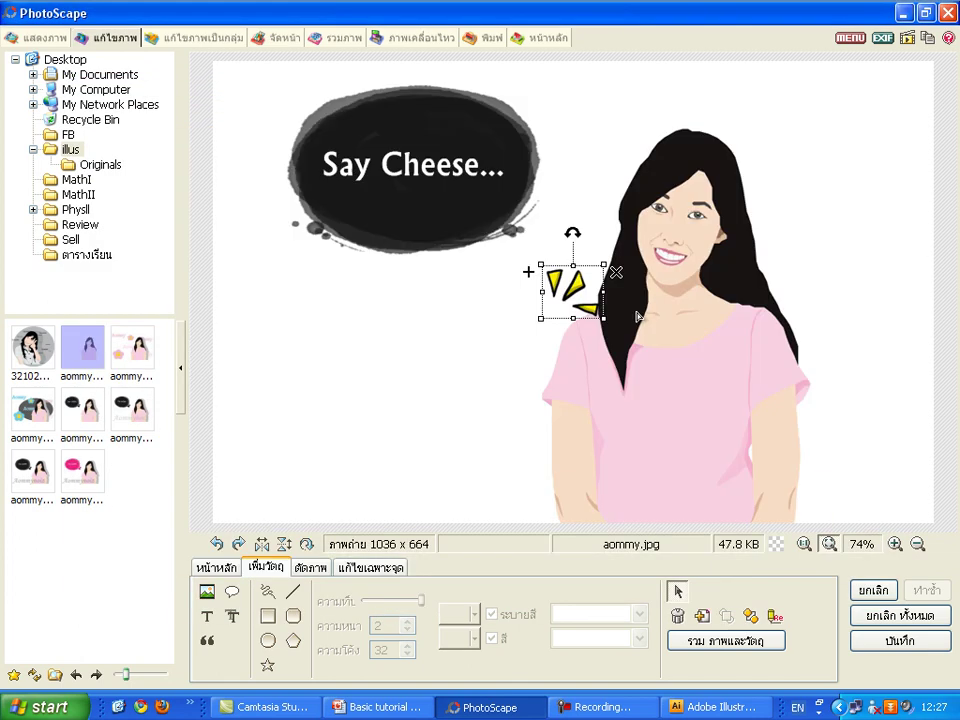
pyautogui.moveTo(805, 226); pyautogui.dragTo(834, 128)
pyautogui.click(817, 268)
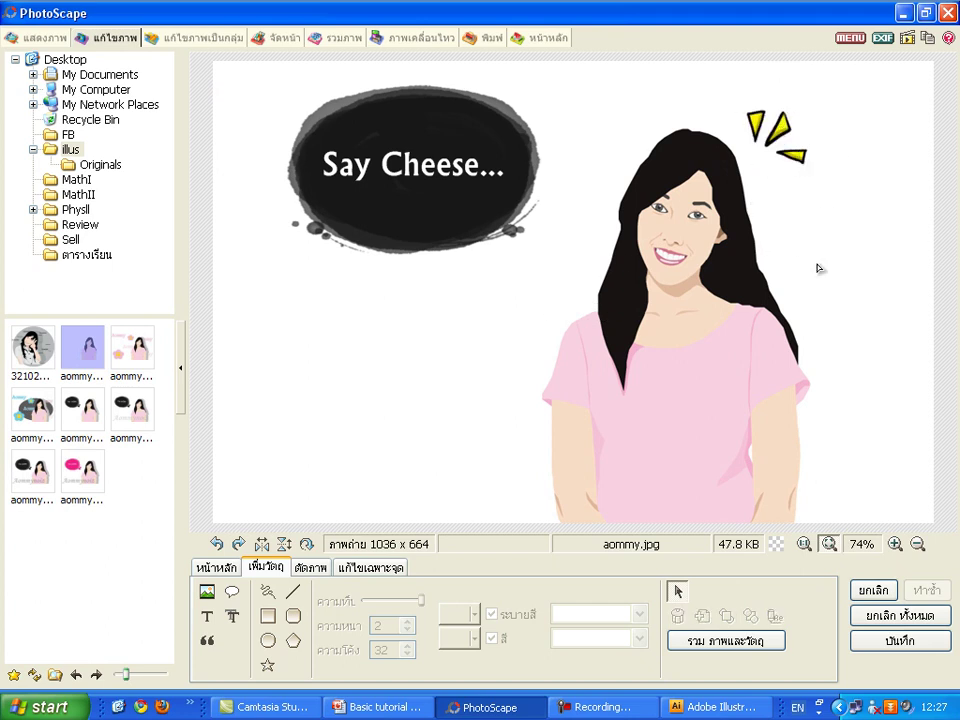
# Step: Place the rednose001 red clown nose from the makeup clip art on her nose
pyautogui.click(219, 590)
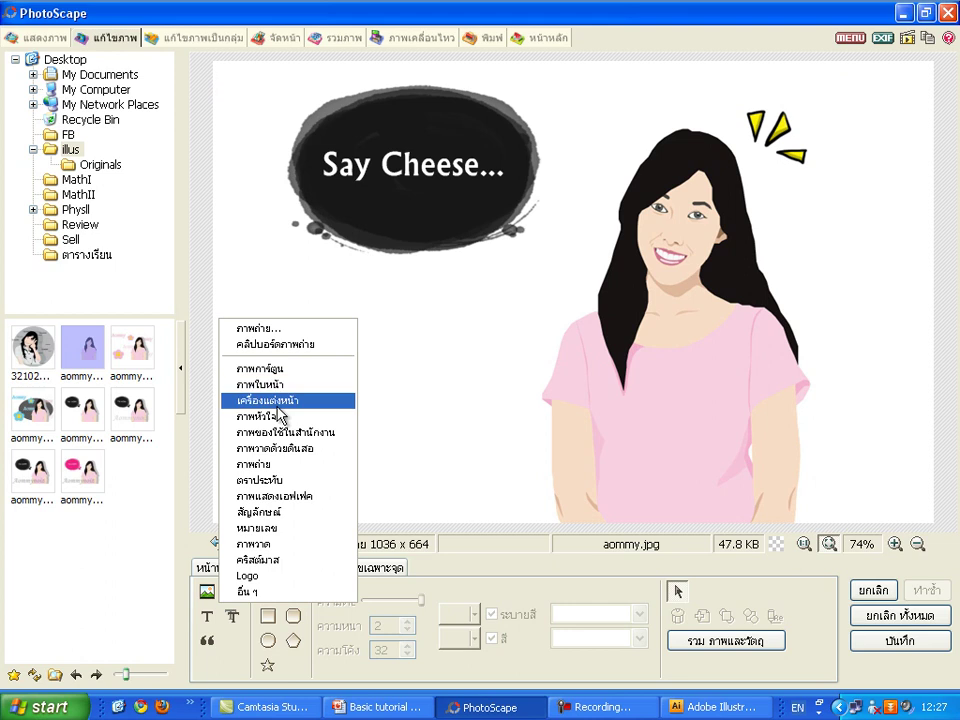
pyautogui.click(282, 401)
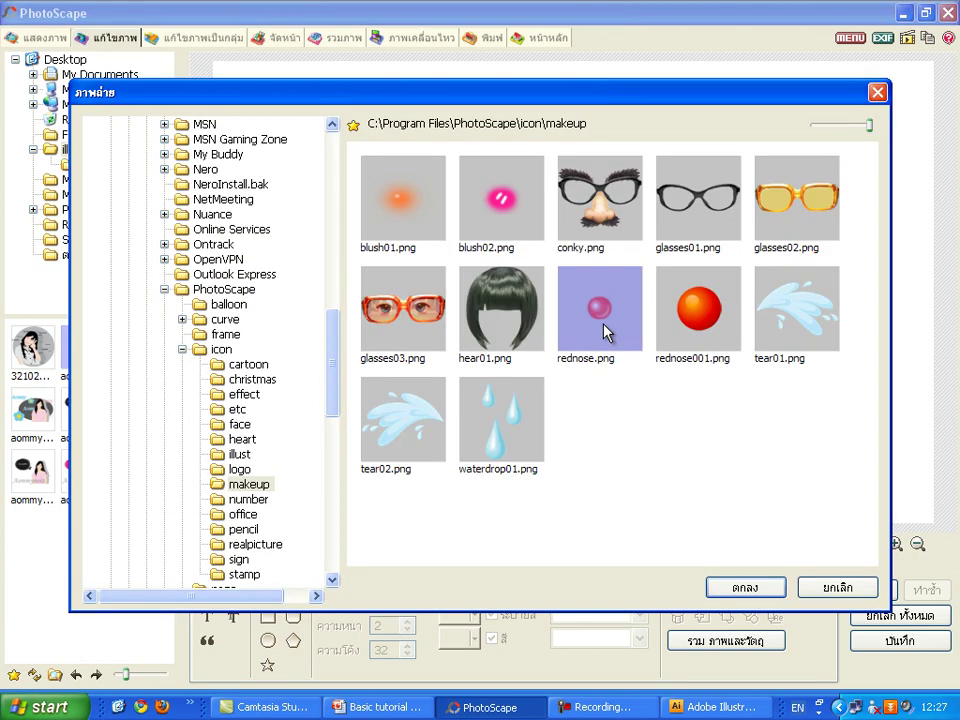
pyautogui.click(737, 586)
pyautogui.moveTo(573, 291); pyautogui.dragTo(673, 237)
pyautogui.click(893, 257)
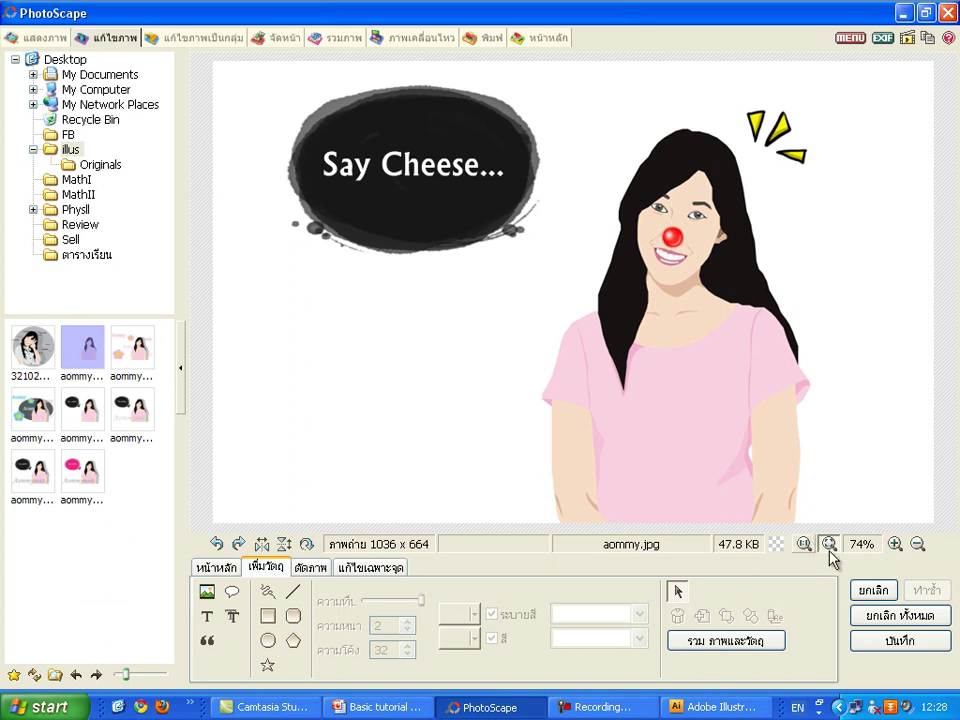
# Step: Save the decorated image as 'work1_photoscape' in the illus folder at JPEG quality 100%
pyautogui.click(880, 643)
pyautogui.click(253, 375)
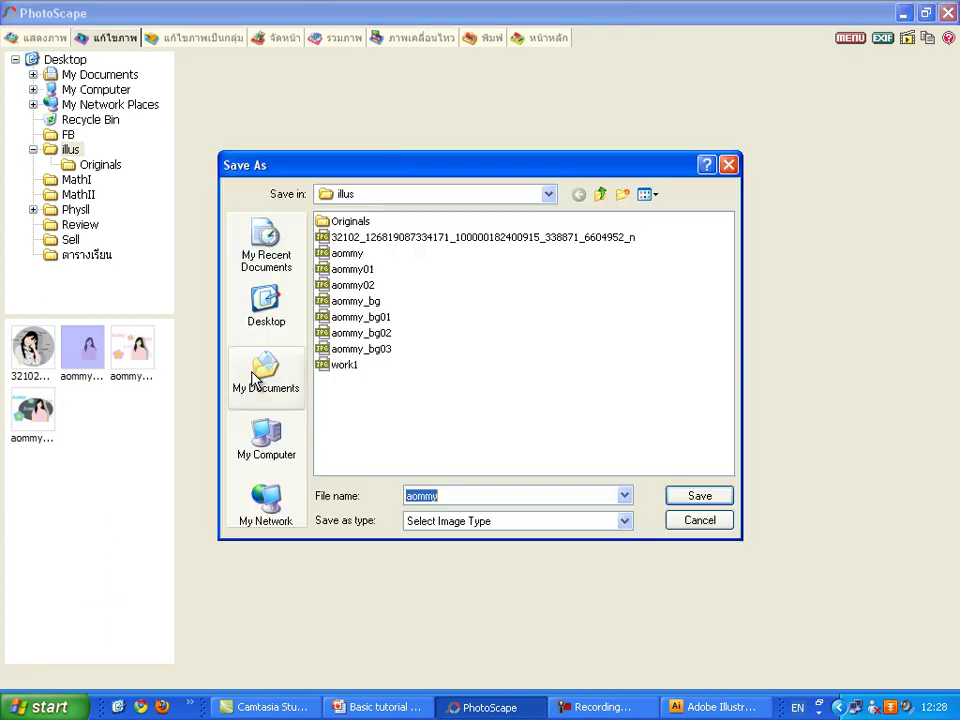
pyautogui.click(470, 496)
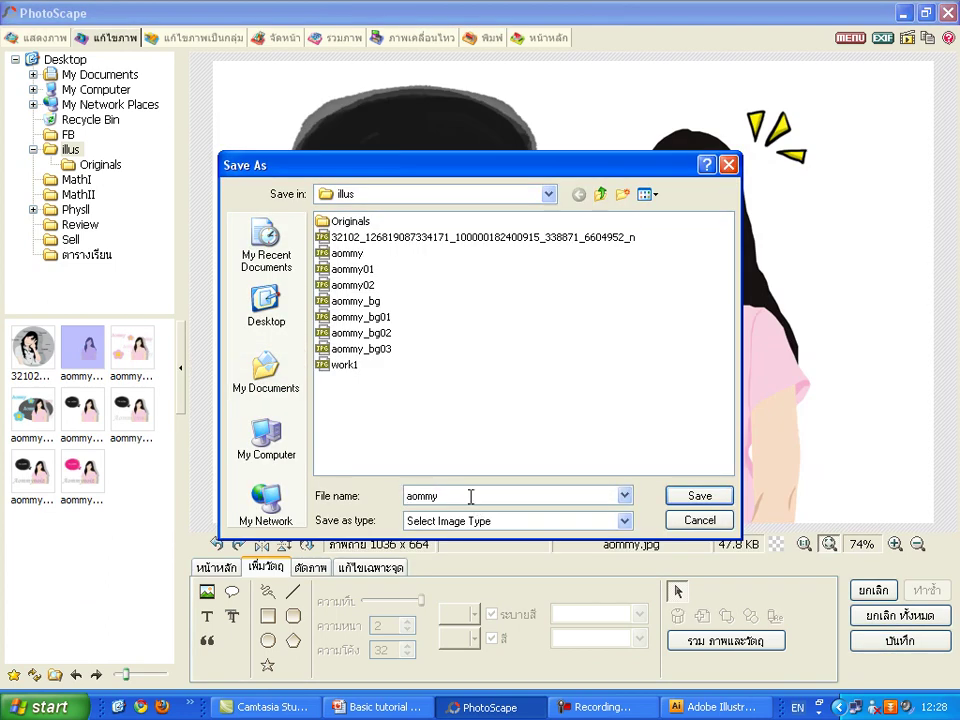
pyautogui.write('_')
pyautogui.press('BackSpace')
pyautogui.press('BackSpace')
pyautogui.press('BackSpace')
pyautogui.press('BackSpace')
pyautogui.press('BackSpace')
pyautogui.press('BackSpace')
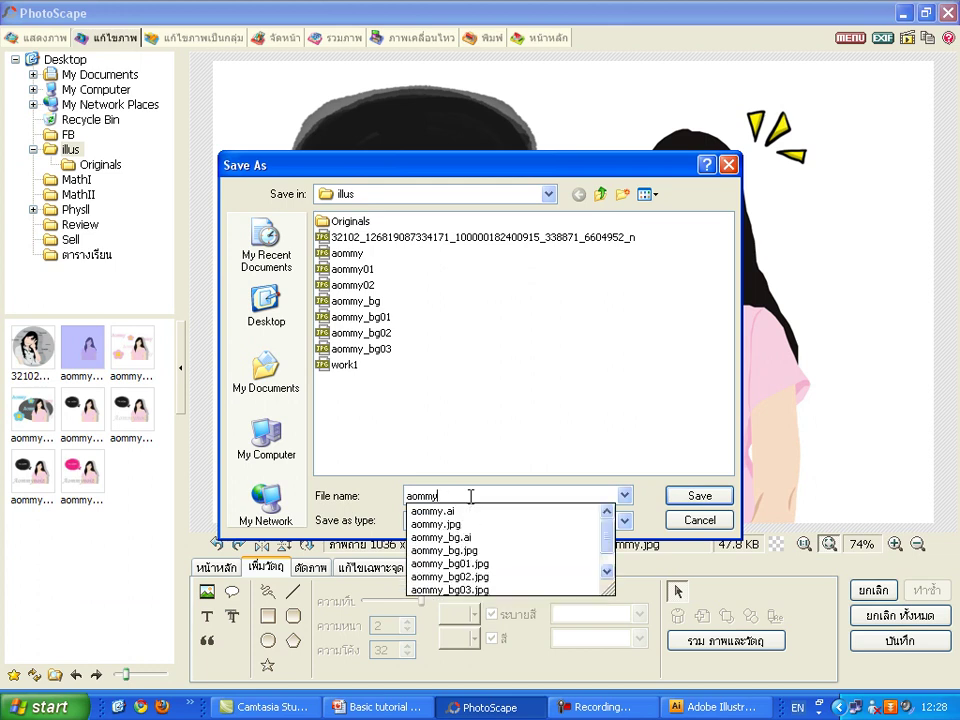
pyautogui.write('work1')
pyautogui.press('Escape')
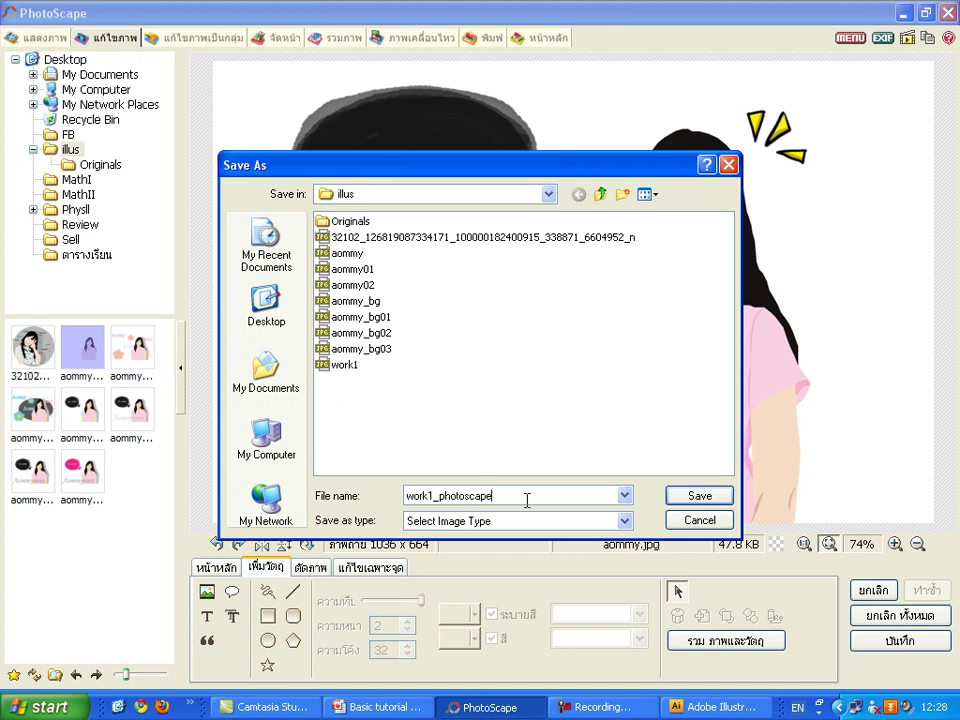
pyautogui.click(699, 496)
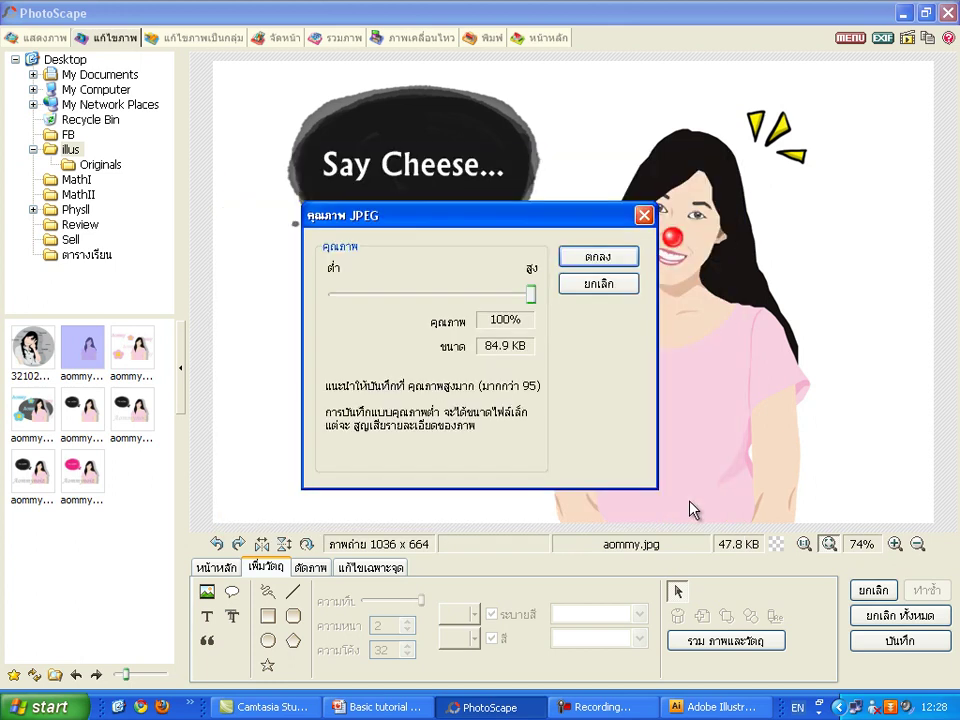